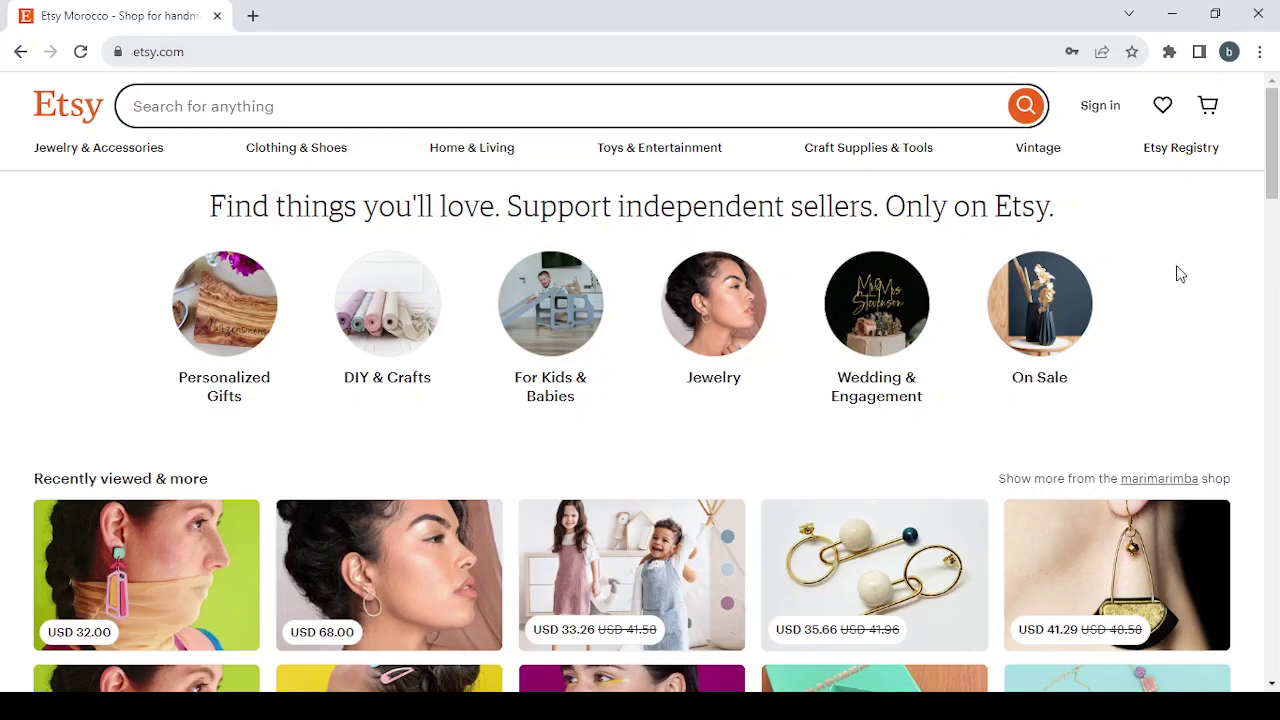
Look through the home page's recently viewed items, recommendations and popular gift categories
{"action": "scroll", "coordinate": [1266, 308], "scroll_direction": "down", "scroll_amount": 3}
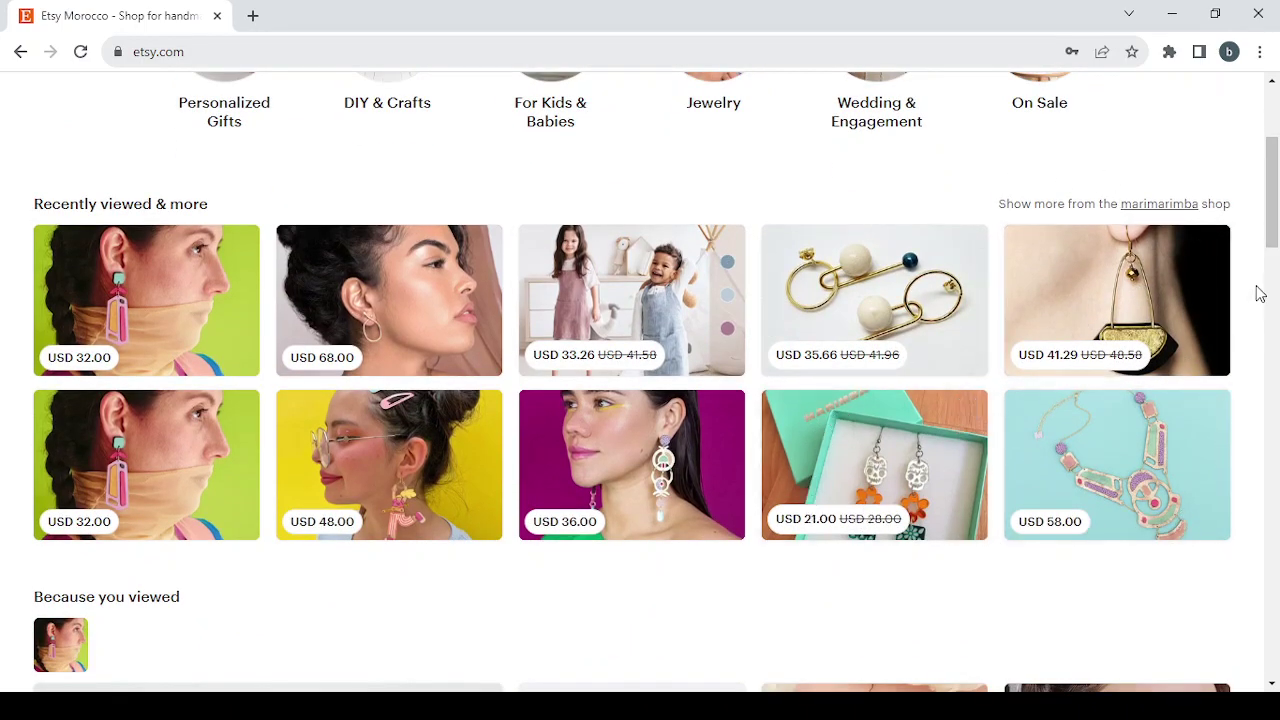
{"action": "scroll", "coordinate": [1260, 292], "scroll_direction": "down", "scroll_amount": 5}
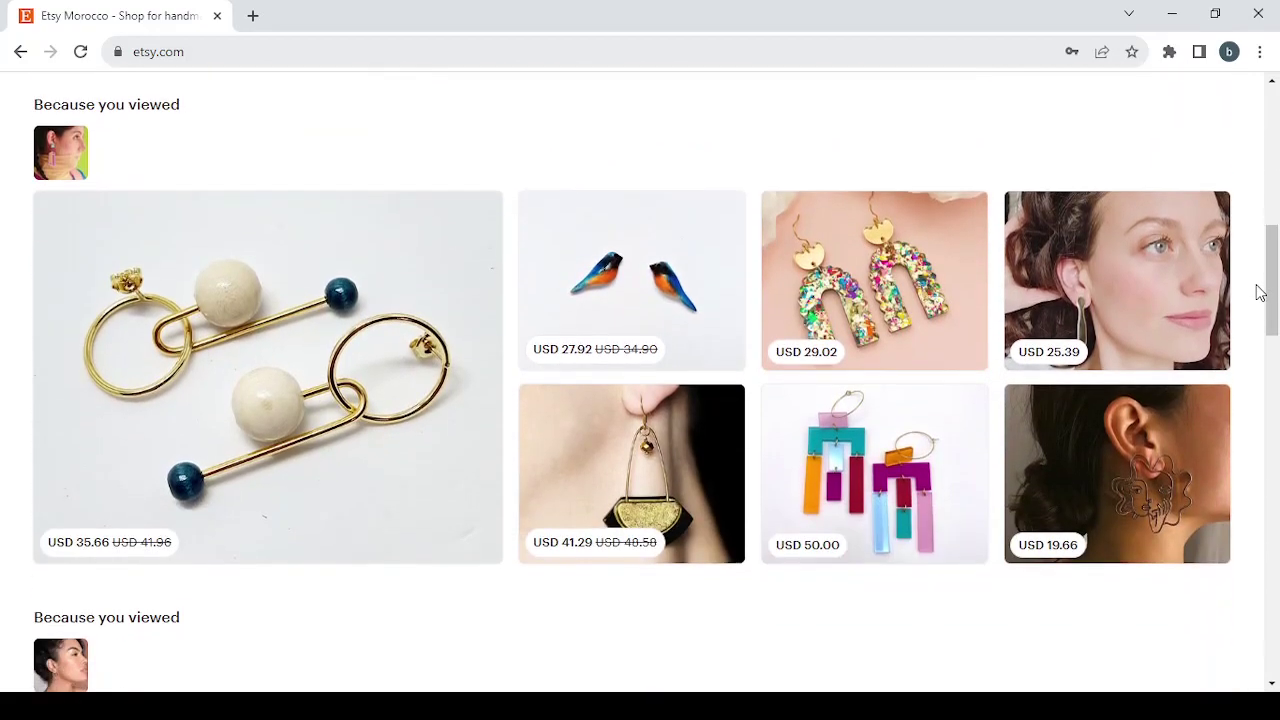
{"action": "scroll", "coordinate": [1277, 468], "scroll_direction": "down", "scroll_amount": 7}
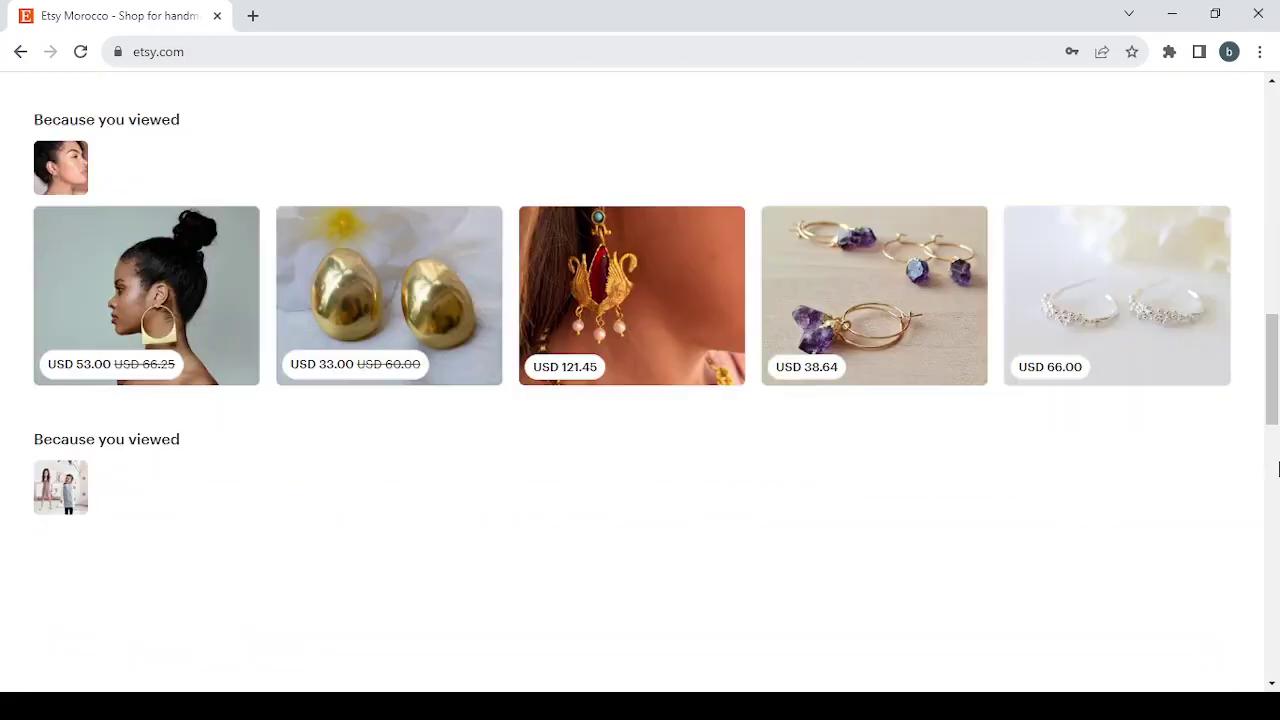
{"action": "scroll", "coordinate": [578, 335], "scroll_direction": "up", "scroll_amount": 1}
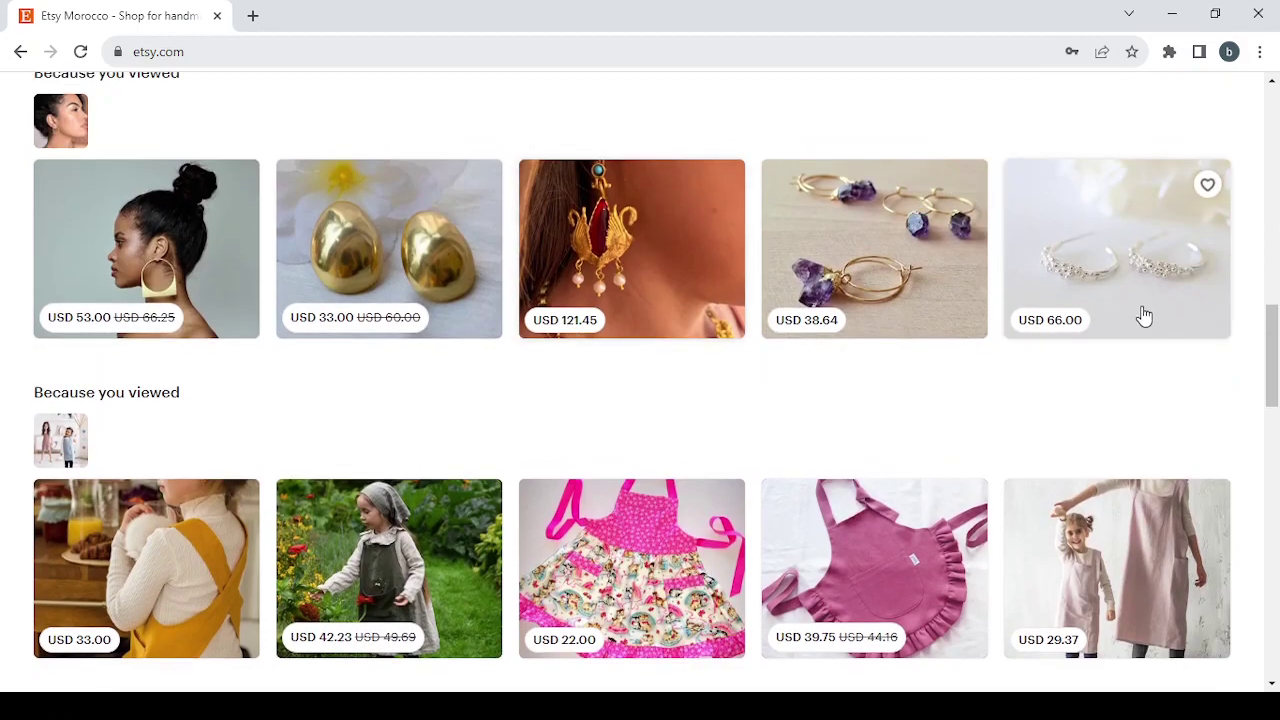
{"action": "scroll", "coordinate": [1167, 420], "scroll_direction": "down", "scroll_amount": 2}
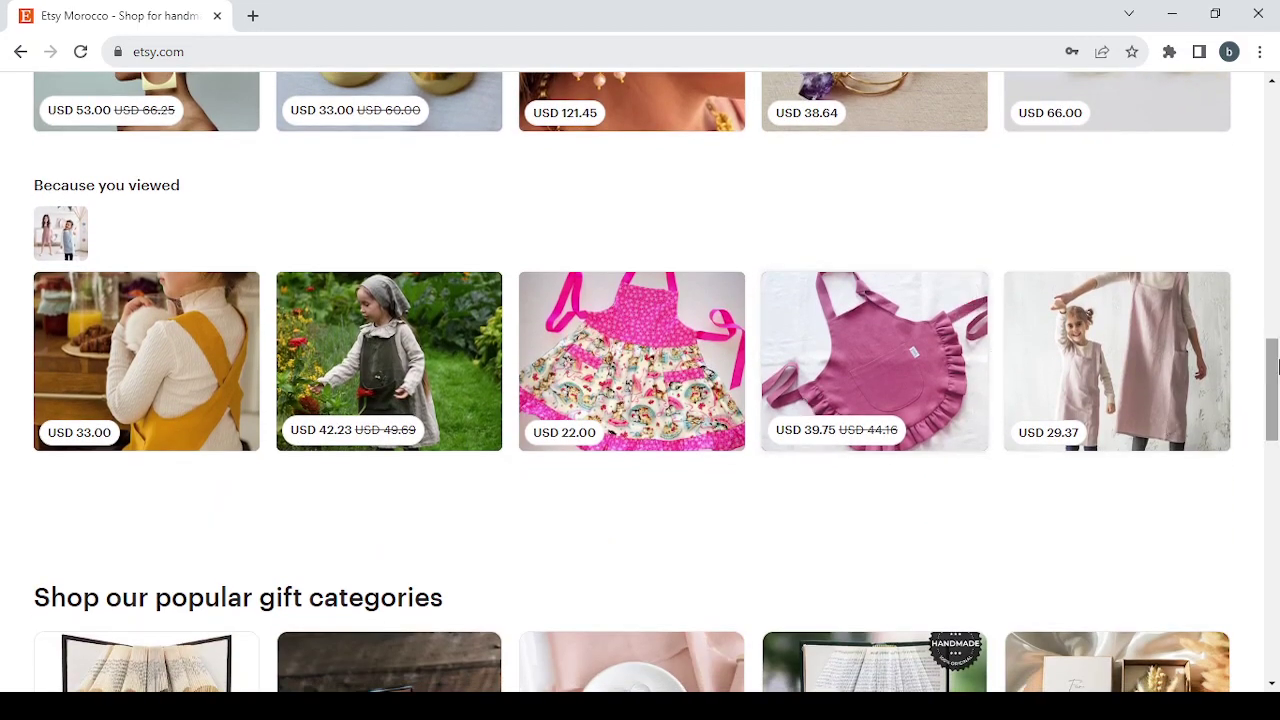
{"action": "scroll", "coordinate": [1168, 515], "scroll_direction": "down", "scroll_amount": 3}
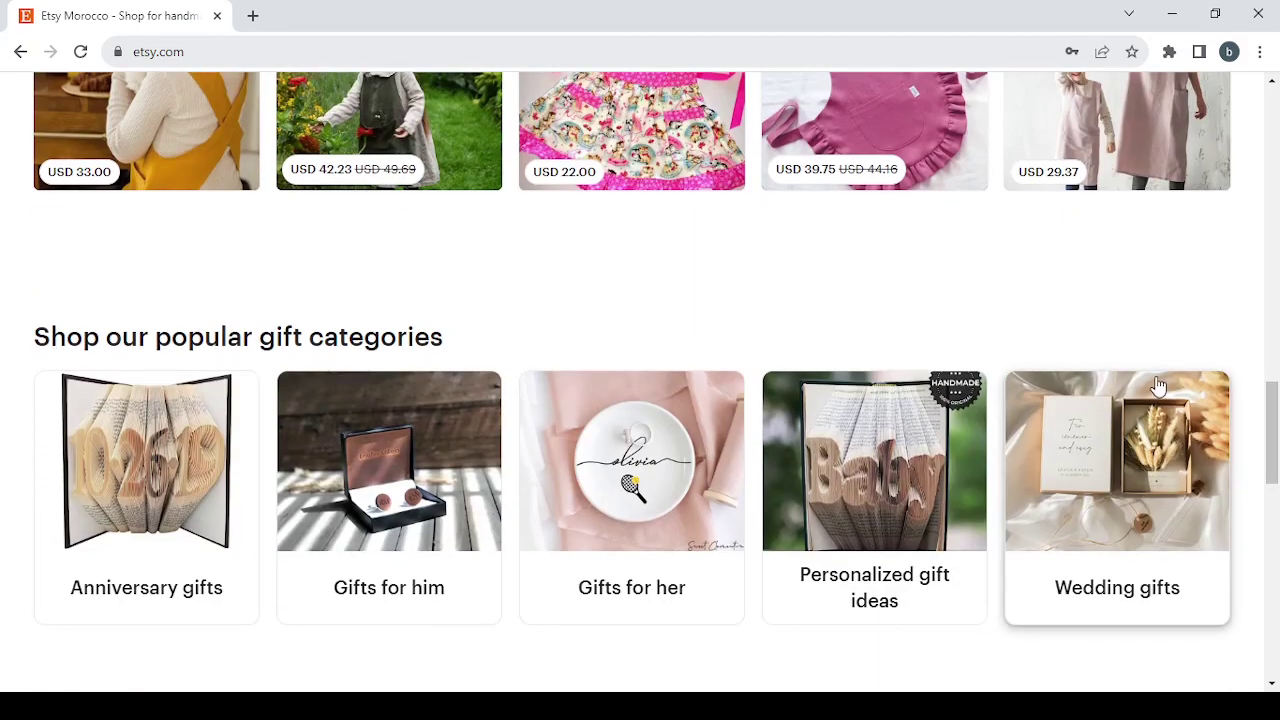
{"action": "scroll", "coordinate": [1168, 520], "scroll_direction": "down", "scroll_amount": 2}
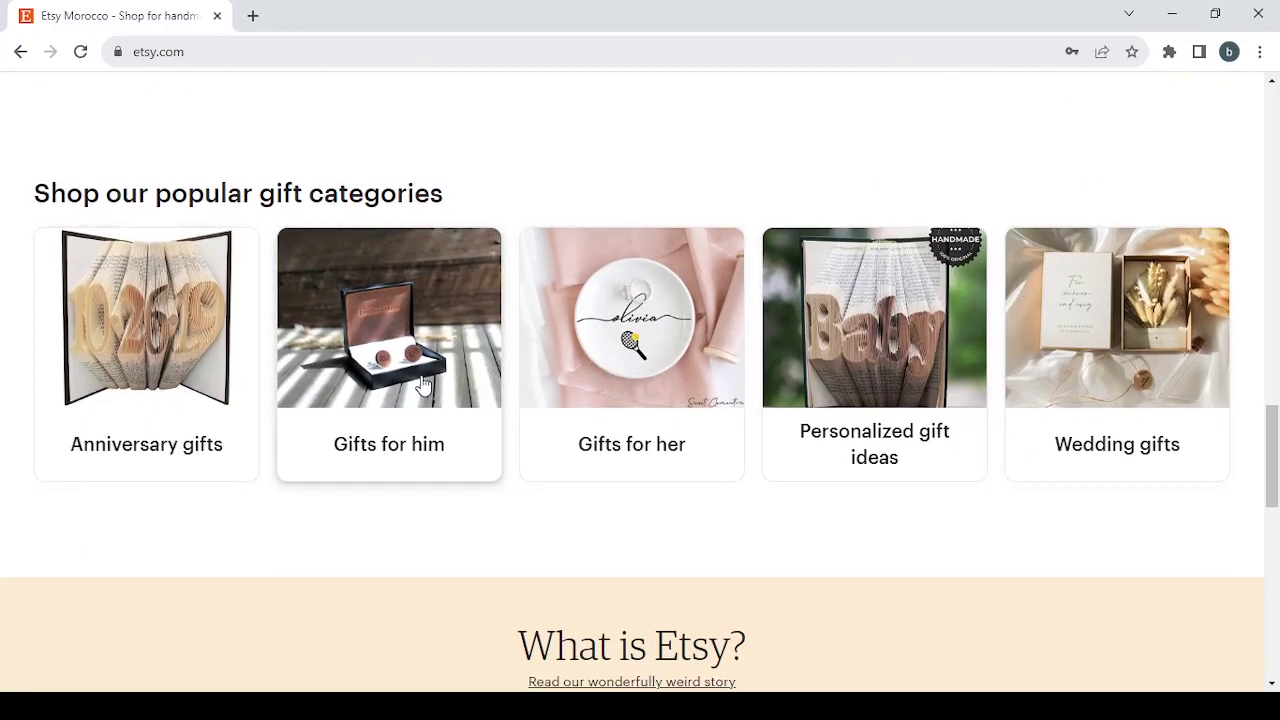
{"action": "scroll", "coordinate": [1277, 390], "scroll_direction": "down", "scroll_amount": 3}
{"action": "scroll", "coordinate": [1277, 390], "scroll_direction": "up", "scroll_amount": 20}
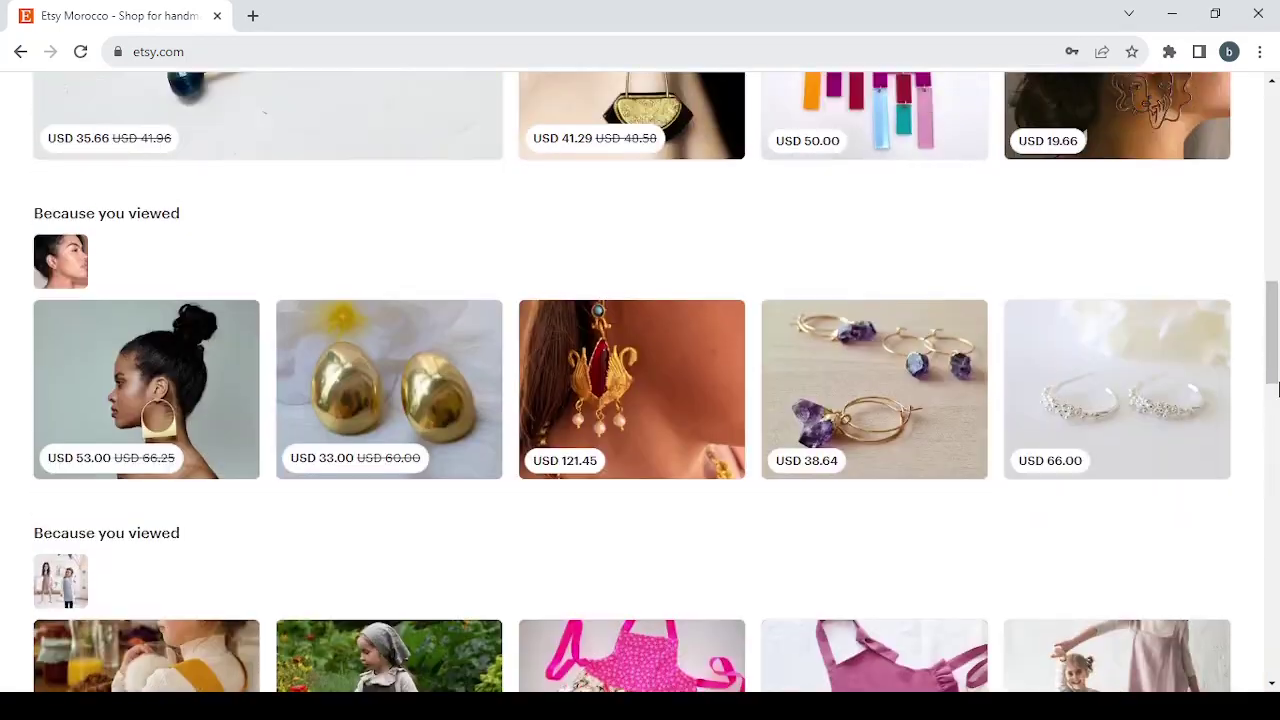
{"action": "scroll", "coordinate": [1277, 390], "scroll_direction": "down", "scroll_amount": 3}
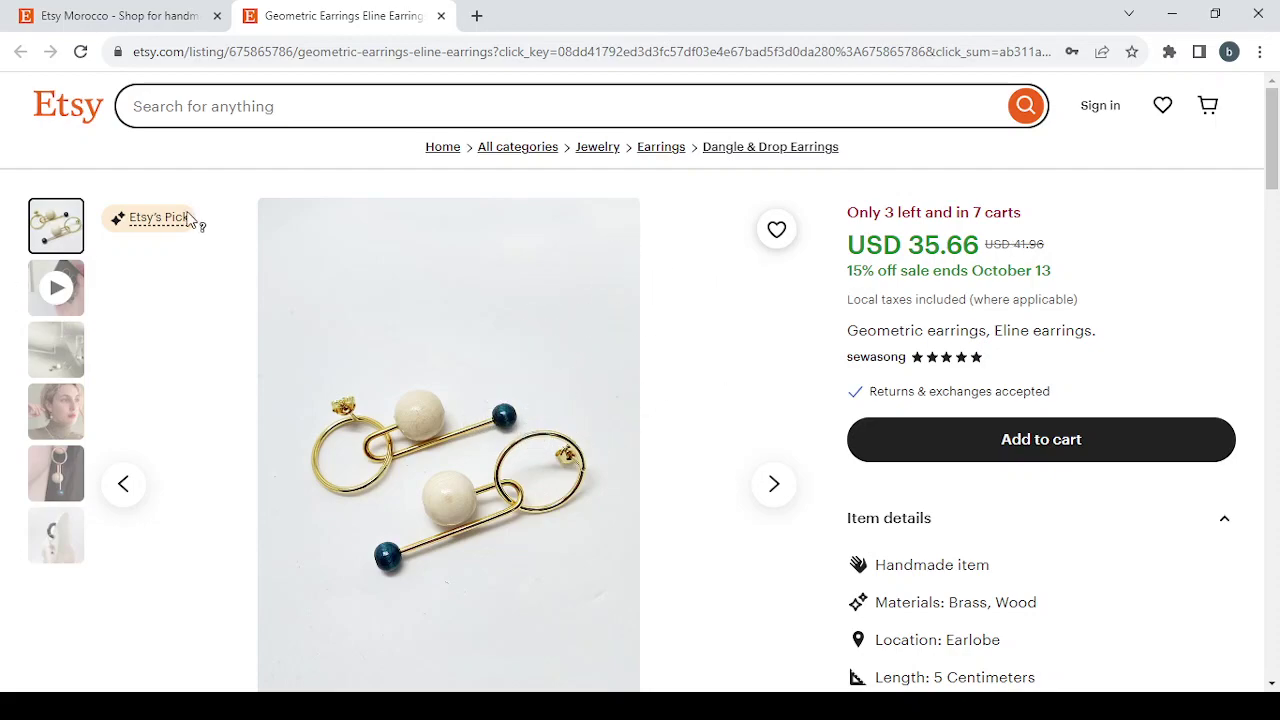
Examine the geometric earrings listing's video, full item description, shipping and return policies and seller section, and close the listing
{"action": "left_click", "coordinate": [777, 497]}
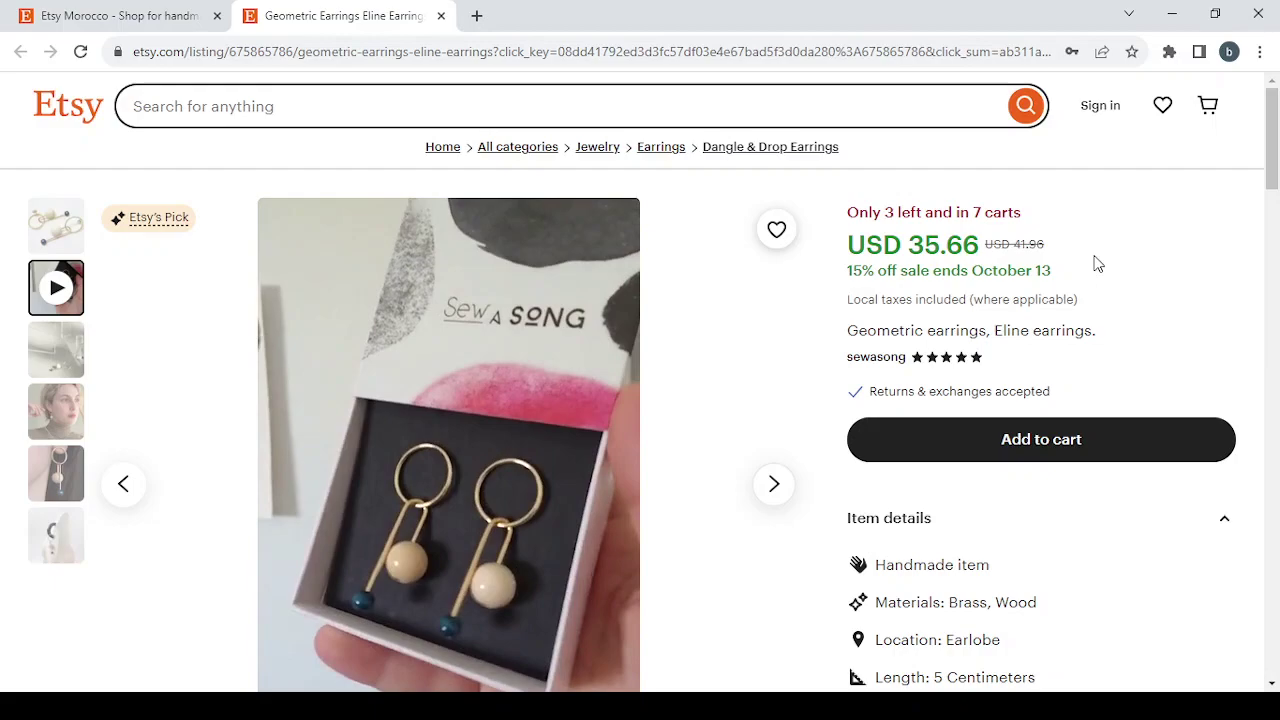
{"action": "scroll", "coordinate": [1229, 311], "scroll_direction": "down", "scroll_amount": 3}
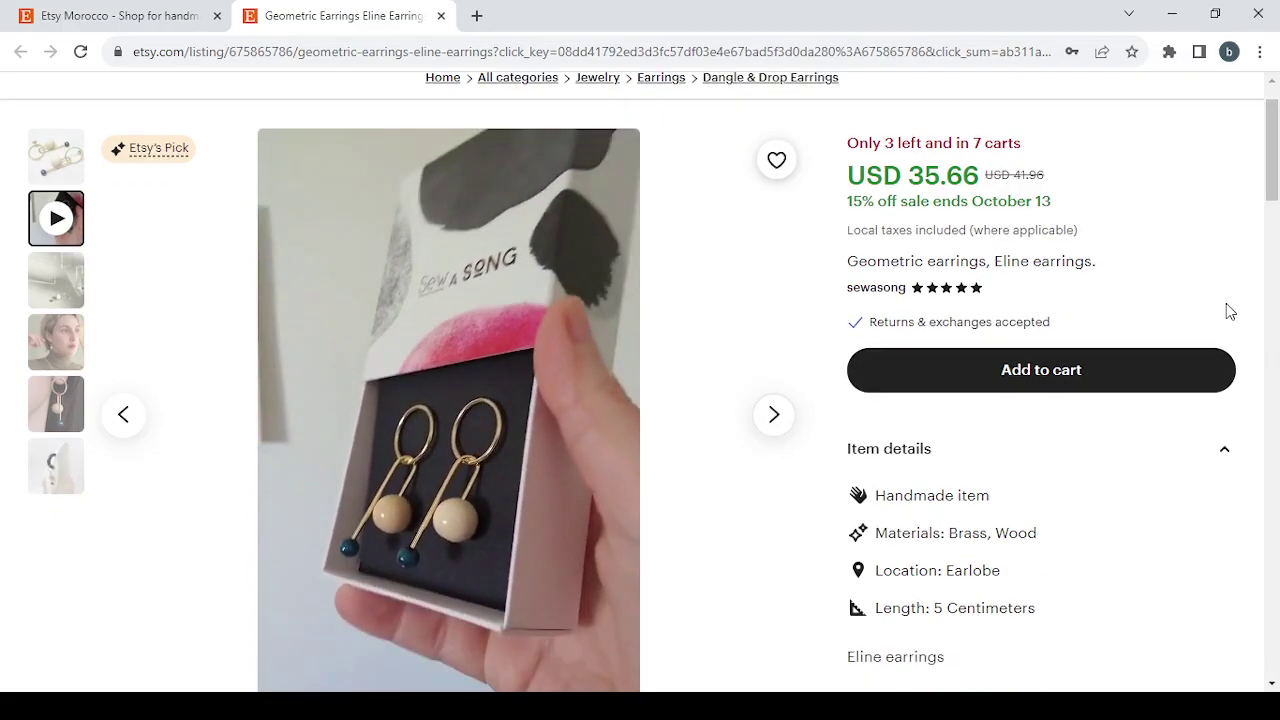
{"action": "scroll", "coordinate": [1229, 311], "scroll_direction": "down", "scroll_amount": 1}
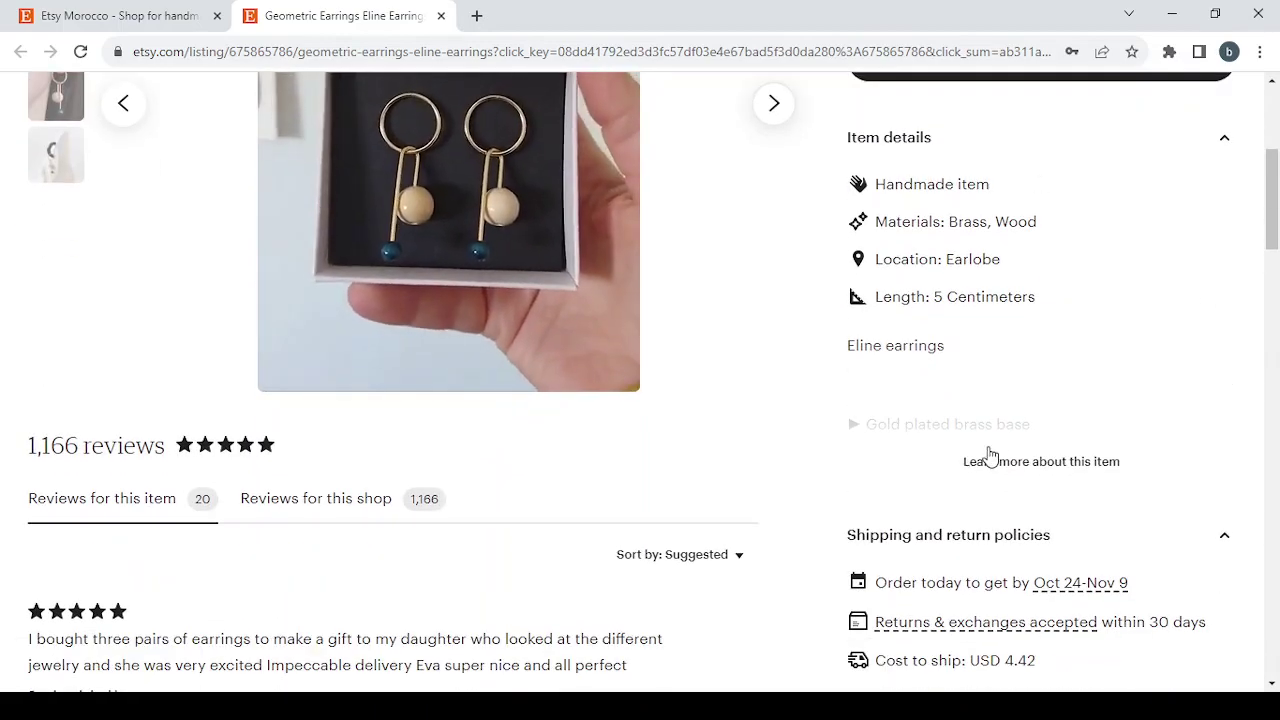
{"action": "left_click", "coordinate": [1043, 462]}
{"action": "scroll", "coordinate": [991, 490], "scroll_direction": "down", "scroll_amount": 2}
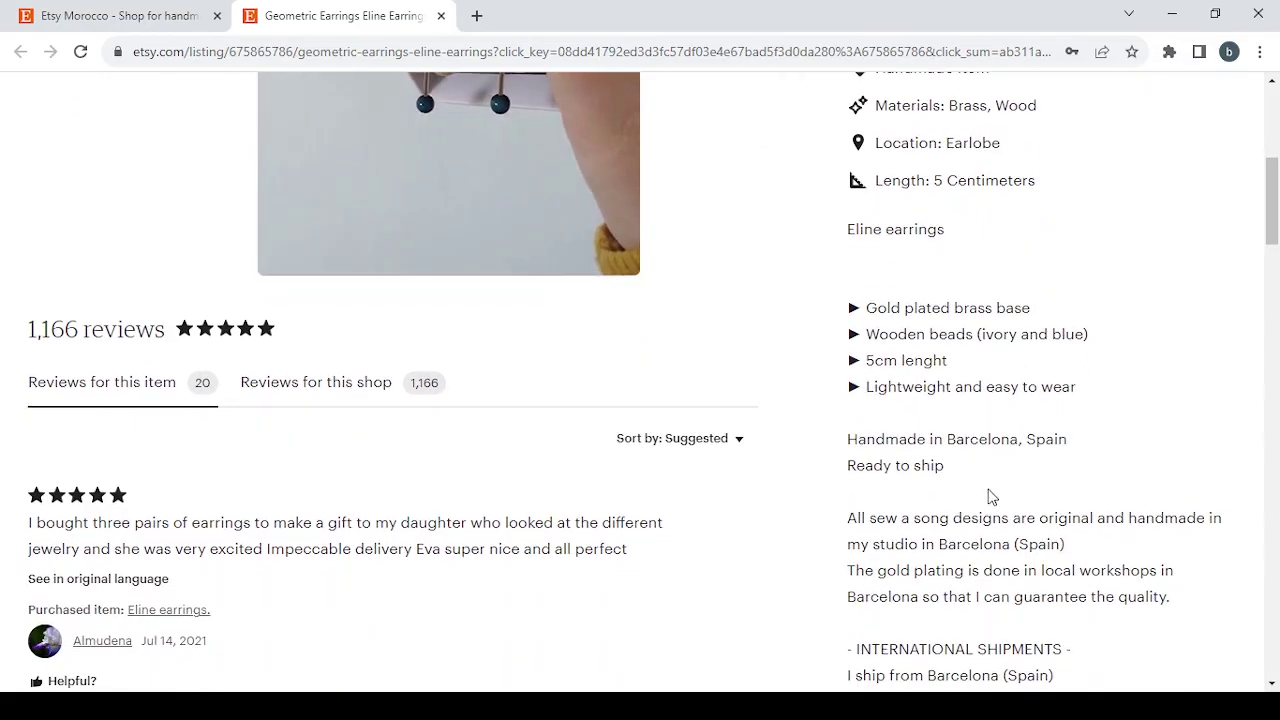
{"action": "scroll", "coordinate": [988, 479], "scroll_direction": "down", "scroll_amount": 1}
{"action": "scroll", "coordinate": [1027, 475], "scroll_direction": "down", "scroll_amount": 10}
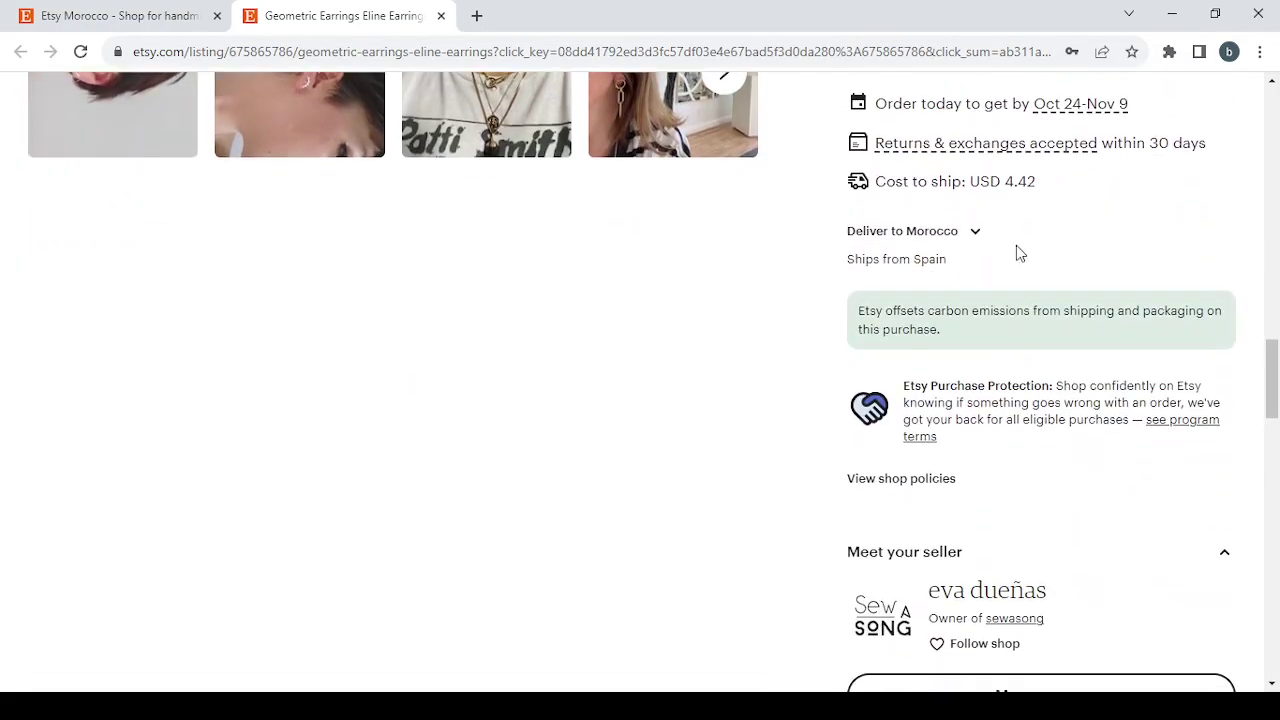
{"action": "scroll", "coordinate": [1016, 253], "scroll_direction": "up", "scroll_amount": 1}
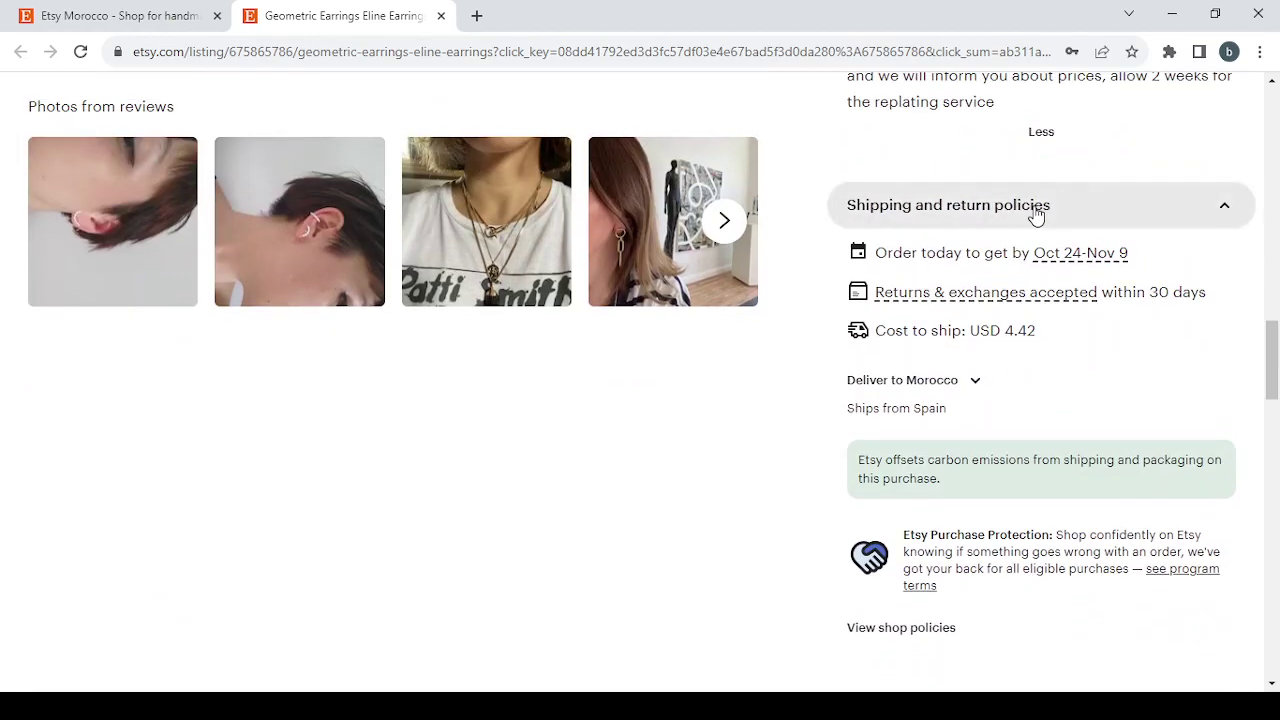
{"action": "scroll", "coordinate": [1114, 331], "scroll_direction": "down", "scroll_amount": 4}
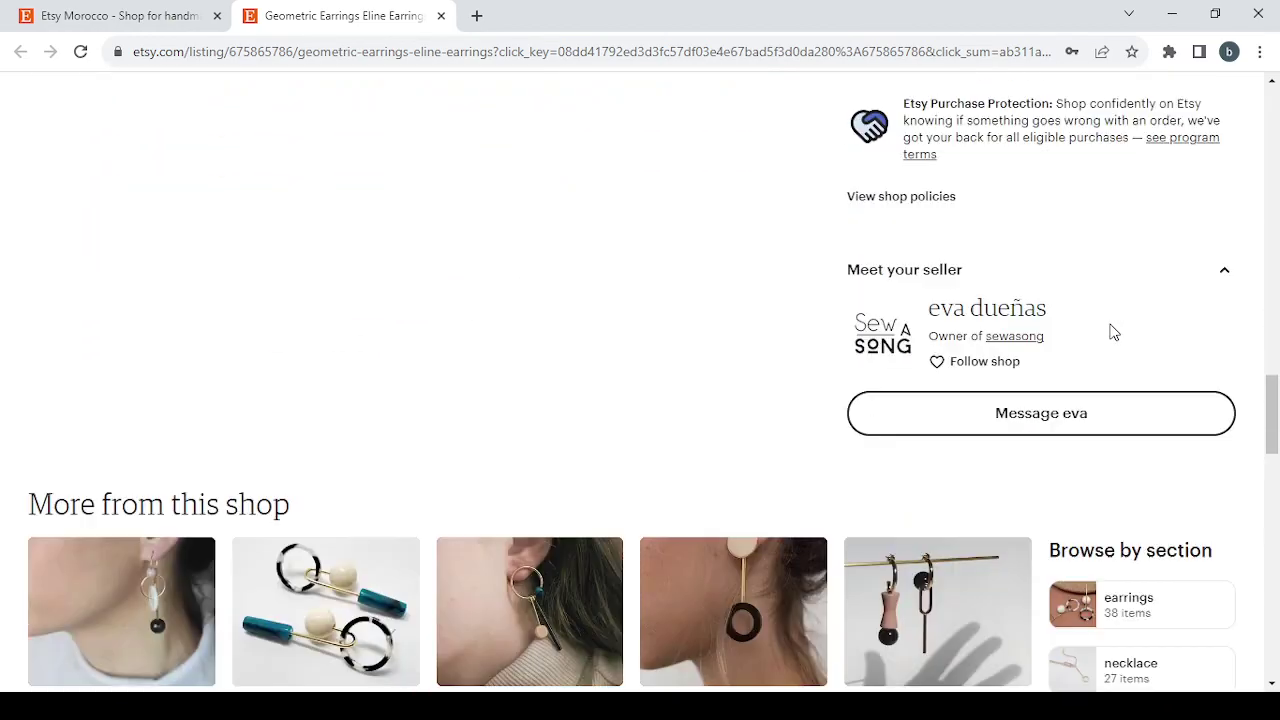
{"action": "scroll", "coordinate": [1114, 331], "scroll_direction": "down", "scroll_amount": 2}
{"action": "scroll", "coordinate": [1111, 331], "scroll_direction": "up", "scroll_amount": 20}
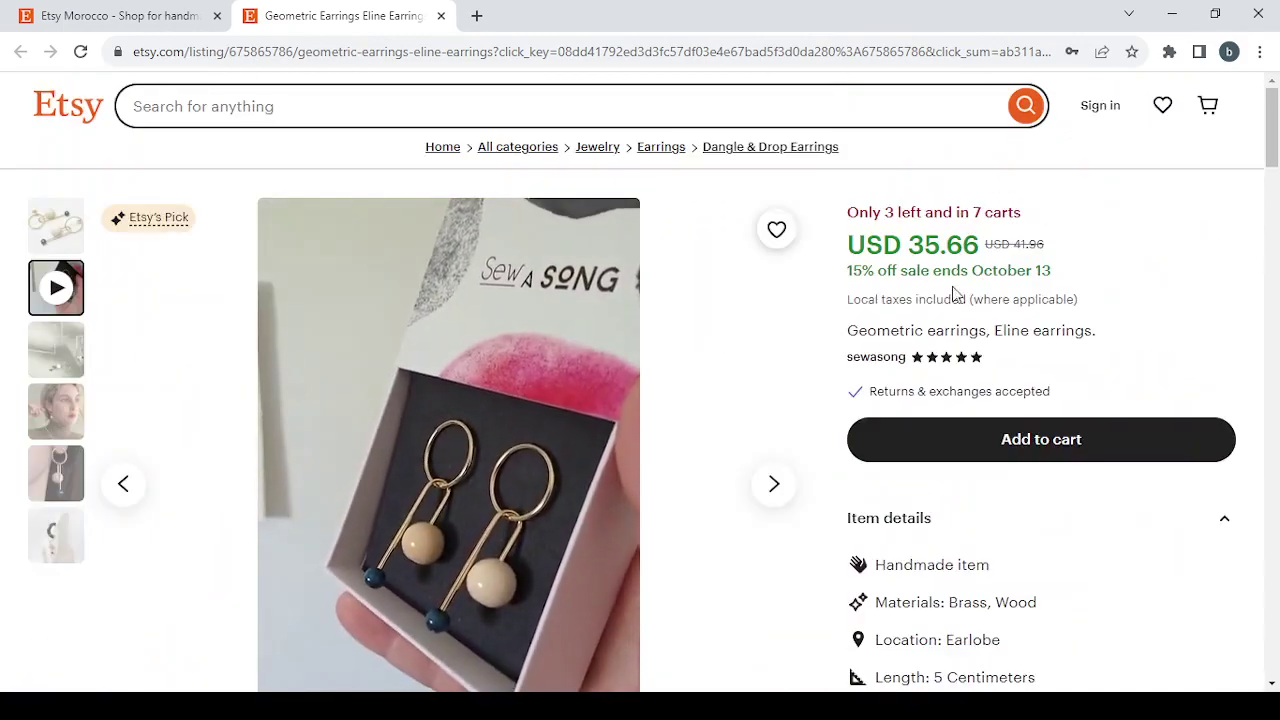
{"action": "left_click", "coordinate": [441, 16]}
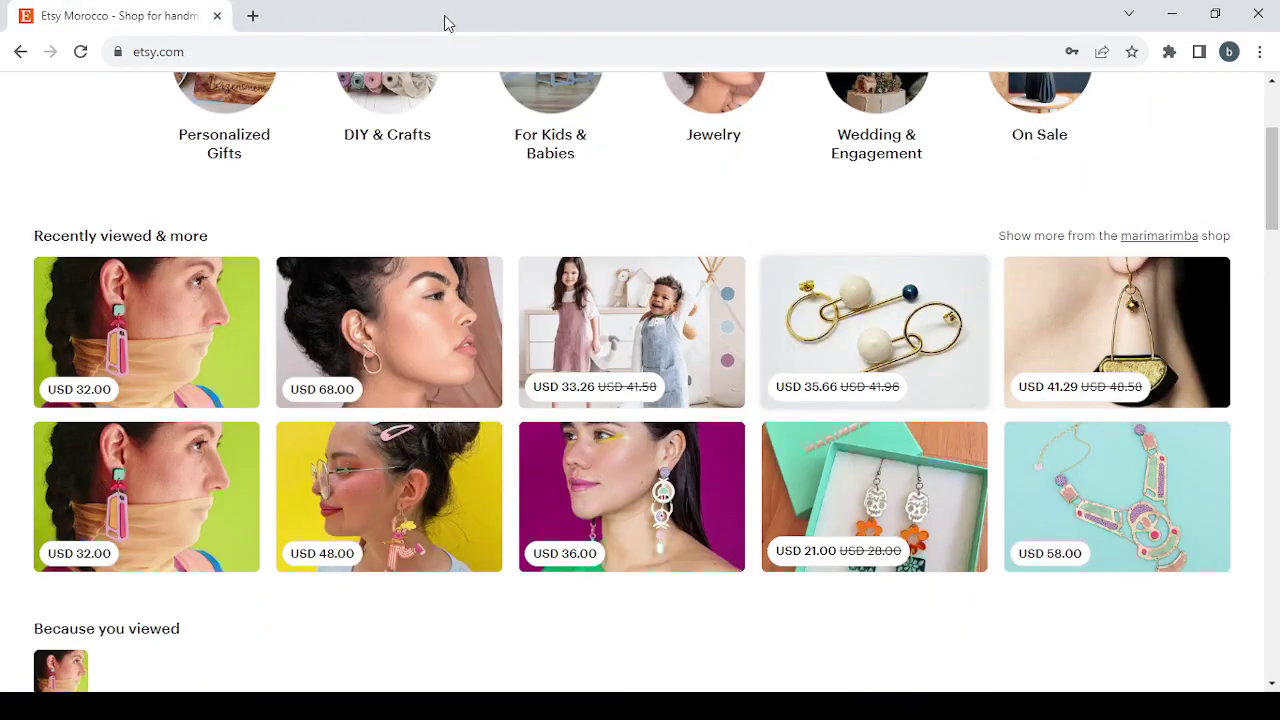
Sign in to the Etsy account with the saved e-mail address and password
{"action": "scroll", "coordinate": [880, 110], "scroll_direction": "up", "scroll_amount": 3}
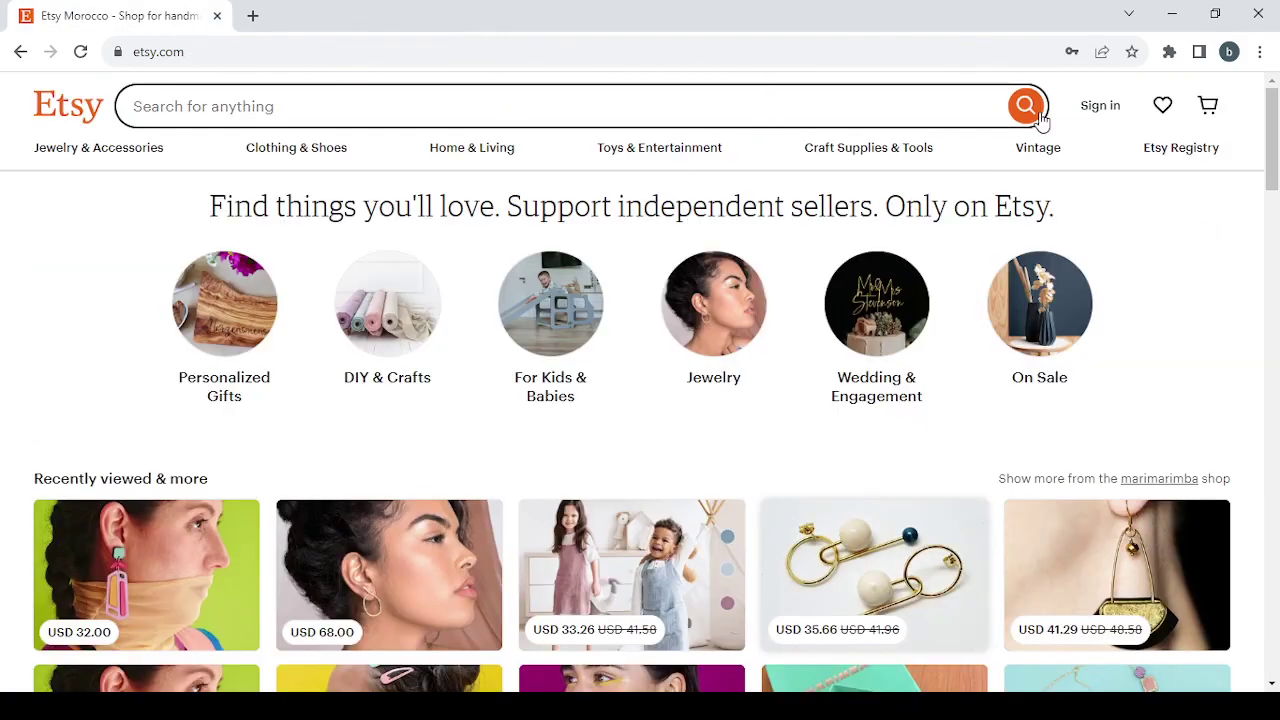
{"action": "left_click", "coordinate": [1093, 108]}
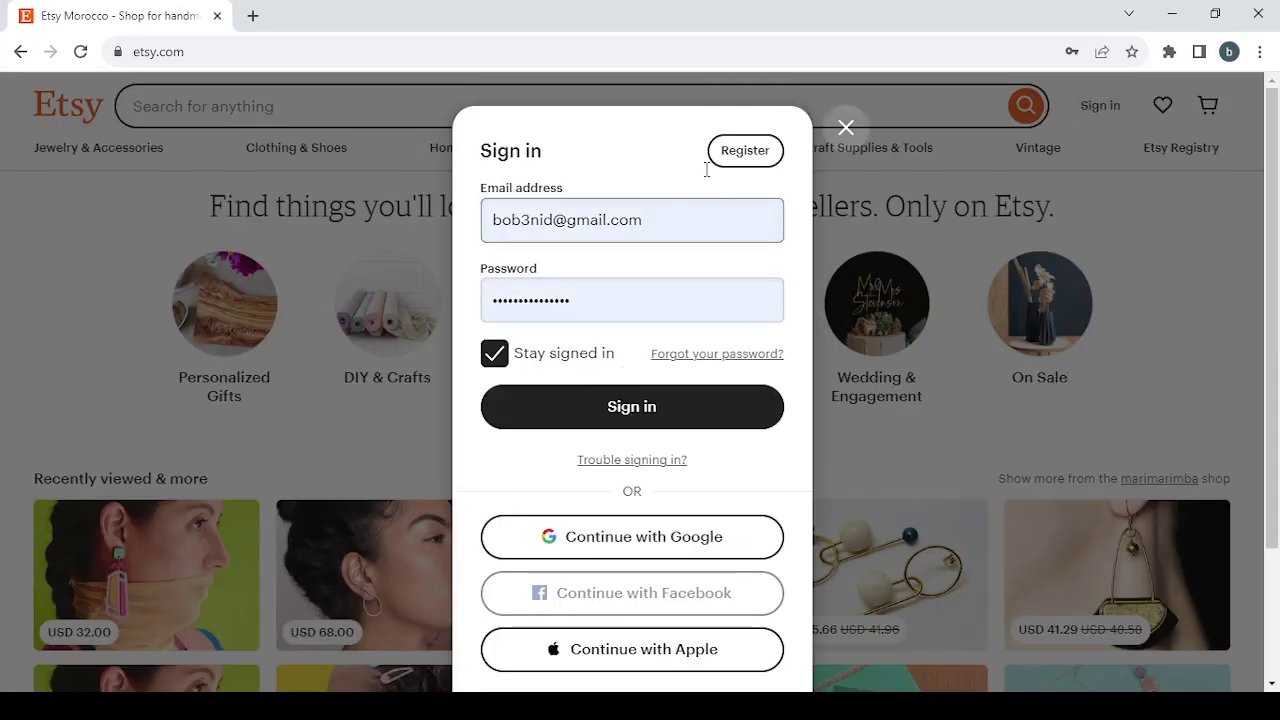
{"action": "left_click", "coordinate": [634, 410]}
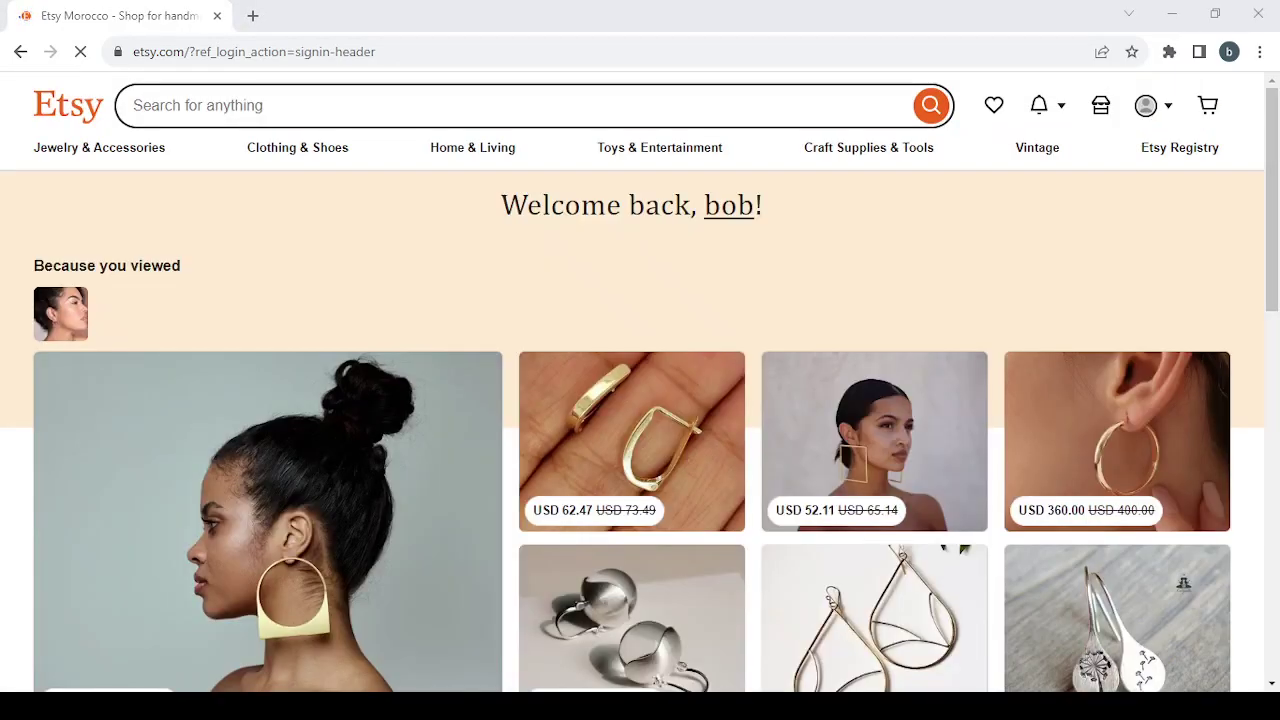
{"action": "scroll", "coordinate": [812, 287], "scroll_direction": "down", "scroll_amount": 1}
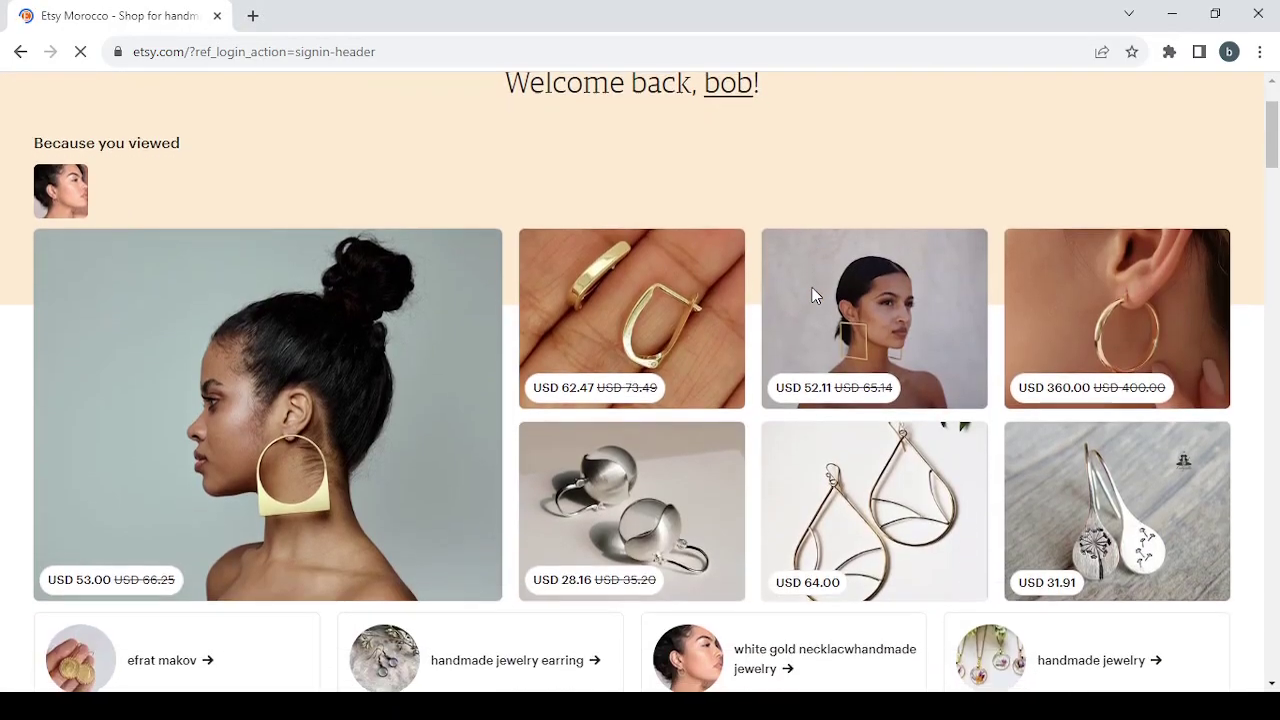
{"action": "scroll", "coordinate": [815, 295], "scroll_direction": "up", "scroll_amount": 1}
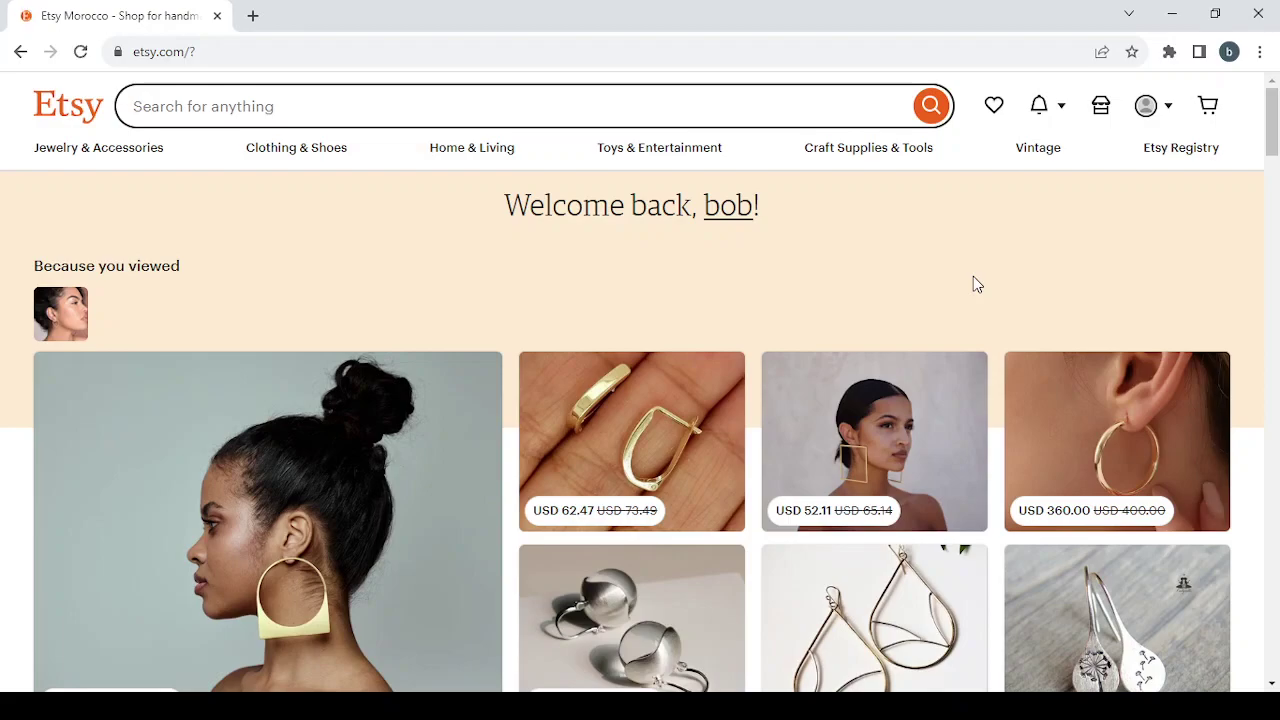
Open the account's shop setup and go back to its Shop preferences stage
{"action": "left_click", "coordinate": [1105, 106]}
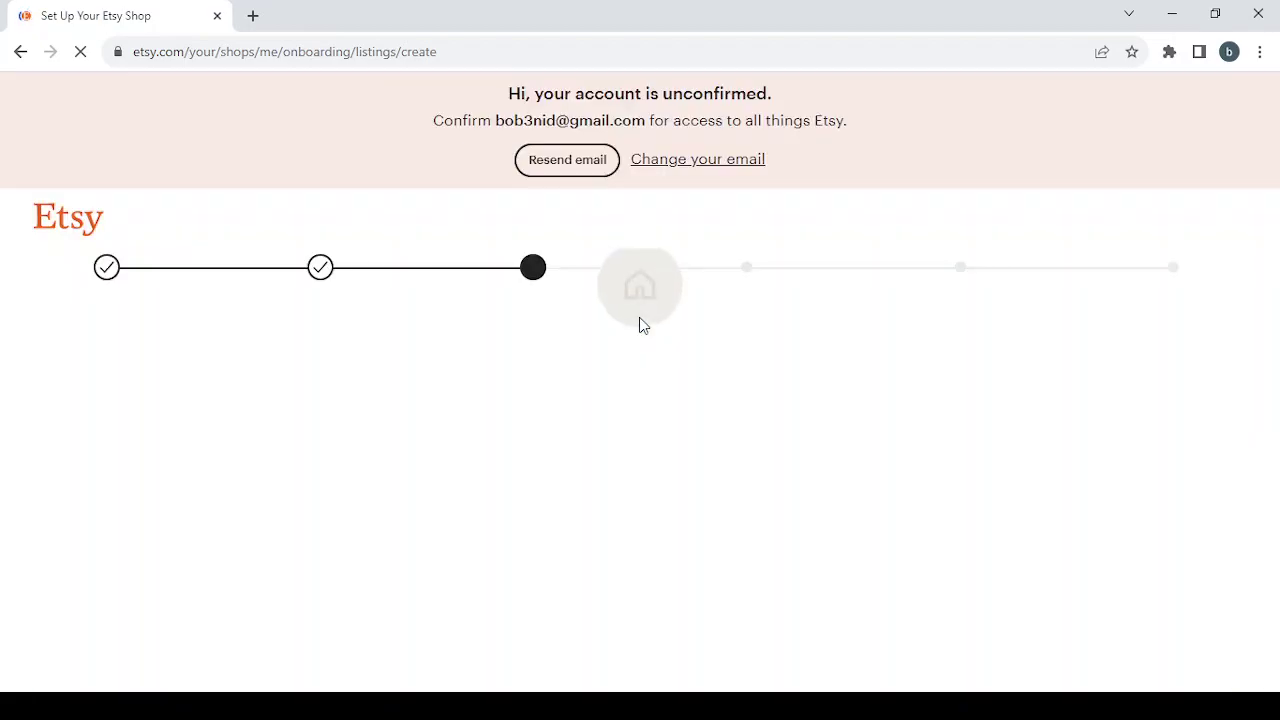
{"action": "left_click", "coordinate": [106, 268]}
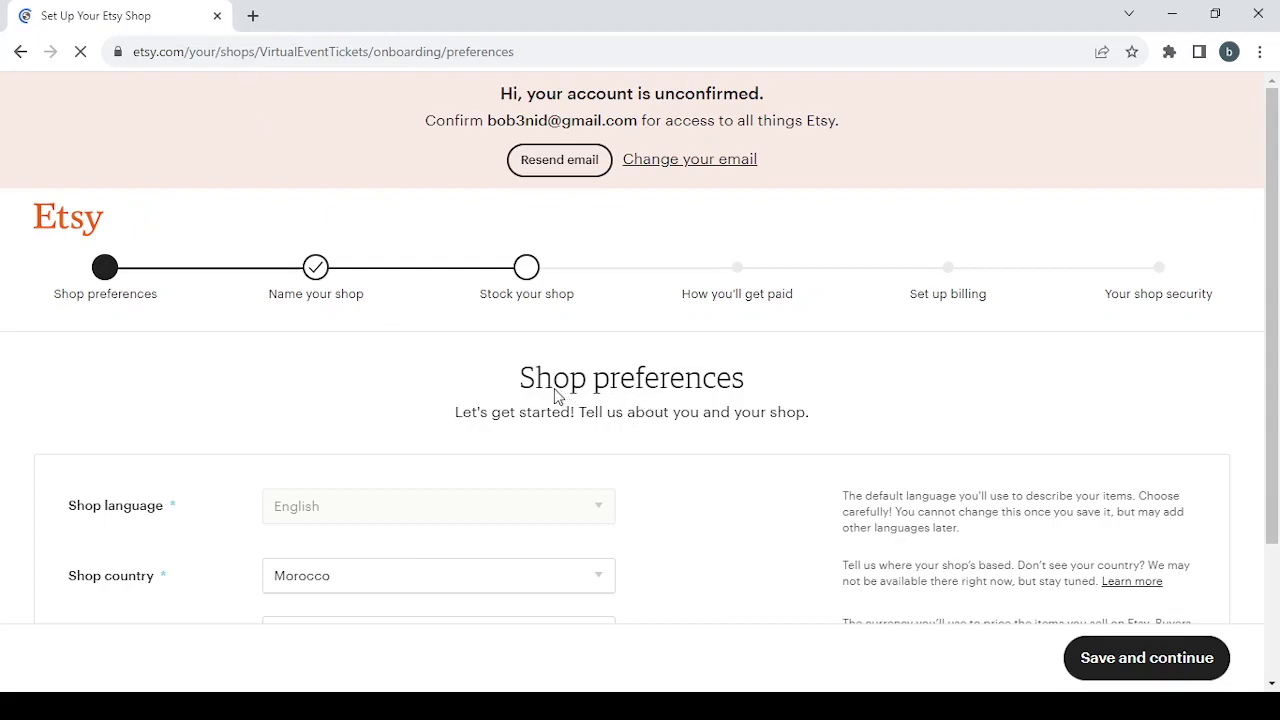
{"action": "scroll", "coordinate": [578, 381], "scroll_direction": "down", "scroll_amount": 2}
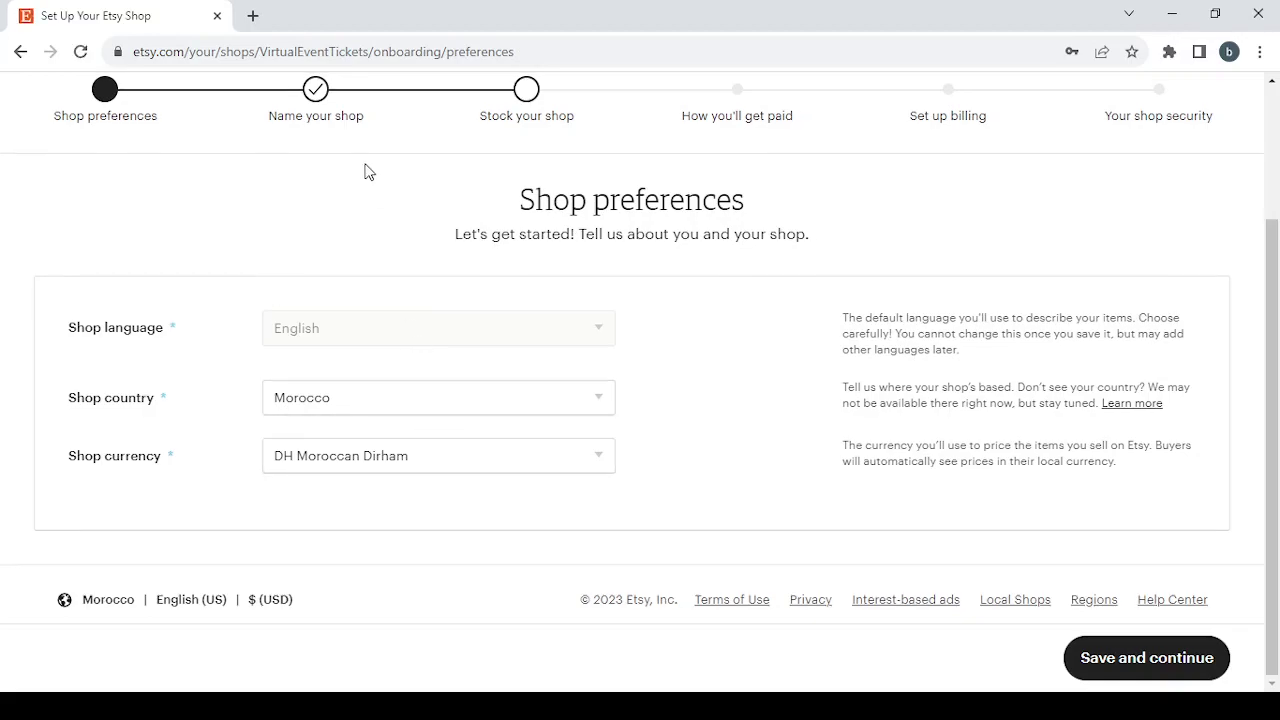
{"action": "scroll", "coordinate": [365, 172], "scroll_direction": "up", "scroll_amount": 2}
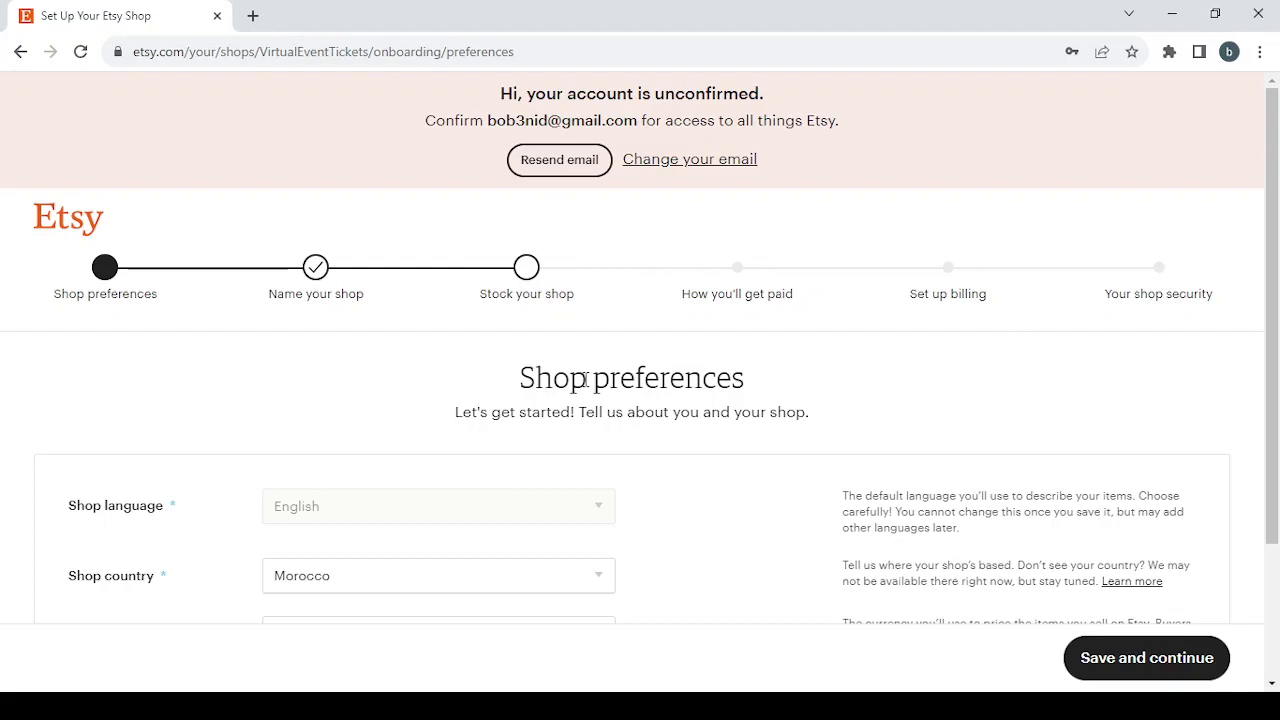
Set the shop currency to United States Dollar and save the shop preferences
{"action": "scroll", "coordinate": [586, 379], "scroll_direction": "down", "scroll_amount": 2}
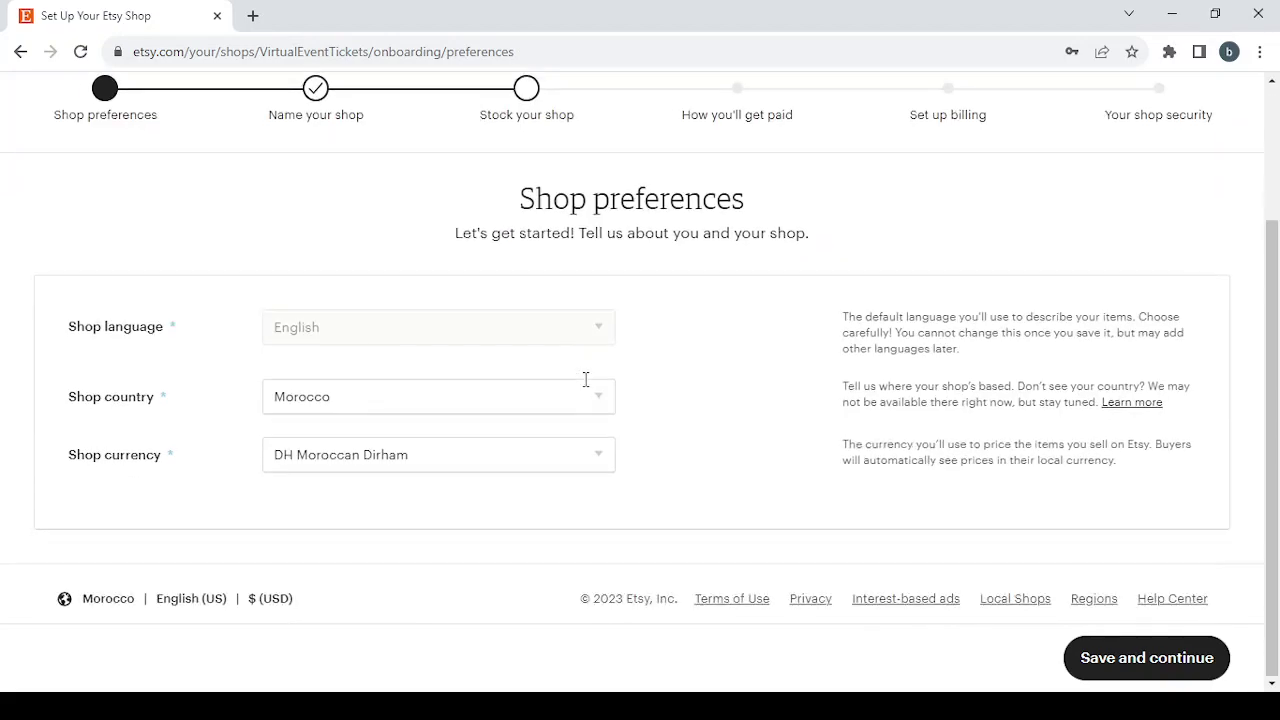
{"action": "left_click", "coordinate": [445, 452]}
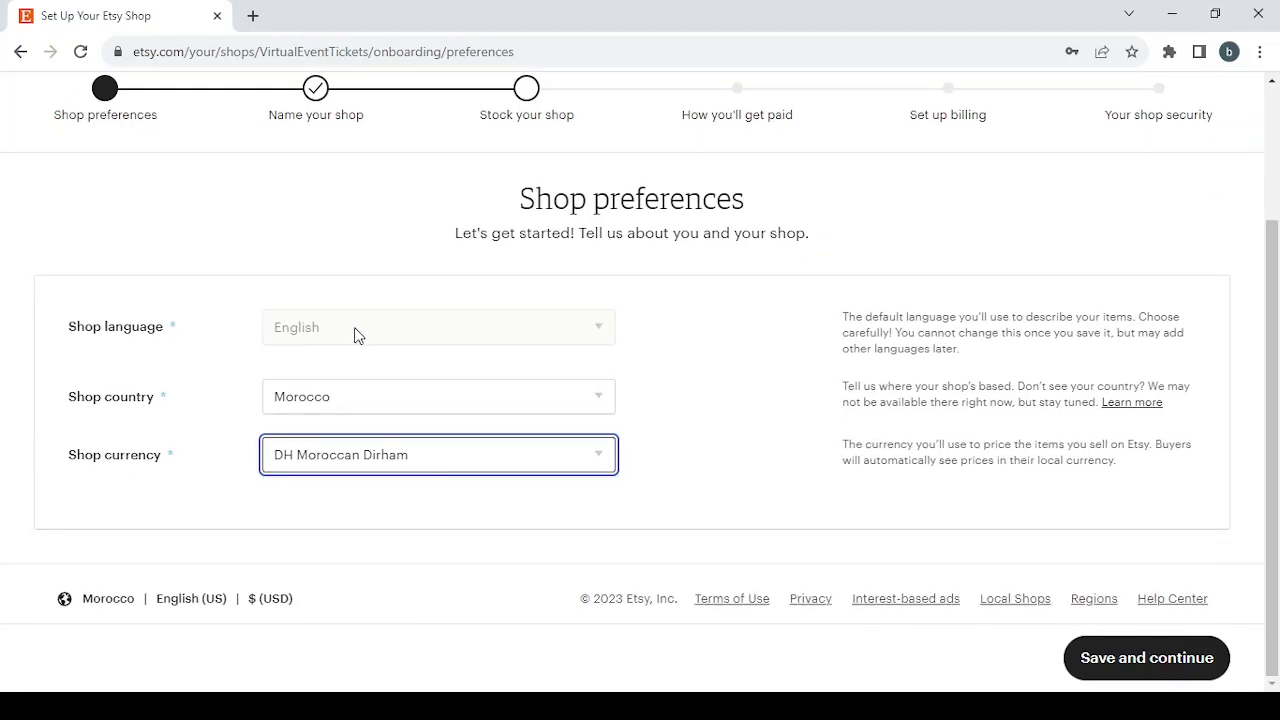
{"action": "left_click", "coordinate": [369, 127]}
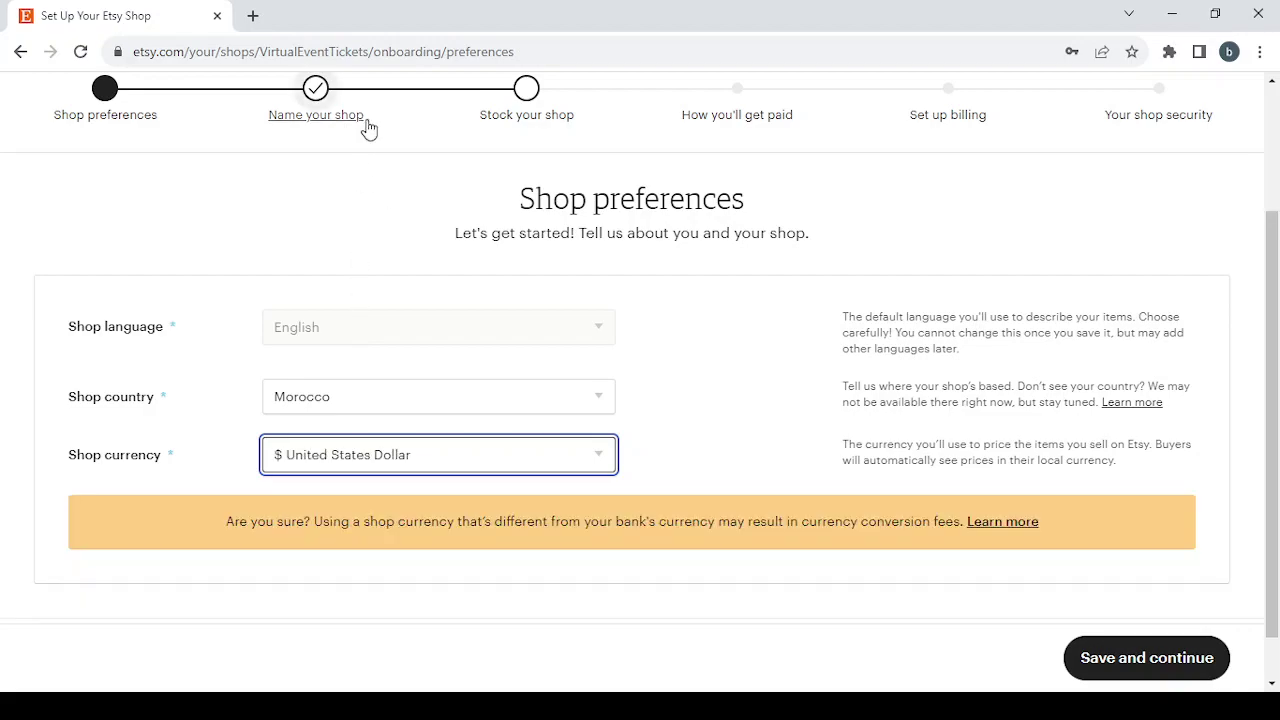
{"action": "scroll", "coordinate": [808, 395], "scroll_direction": "down", "scroll_amount": 1}
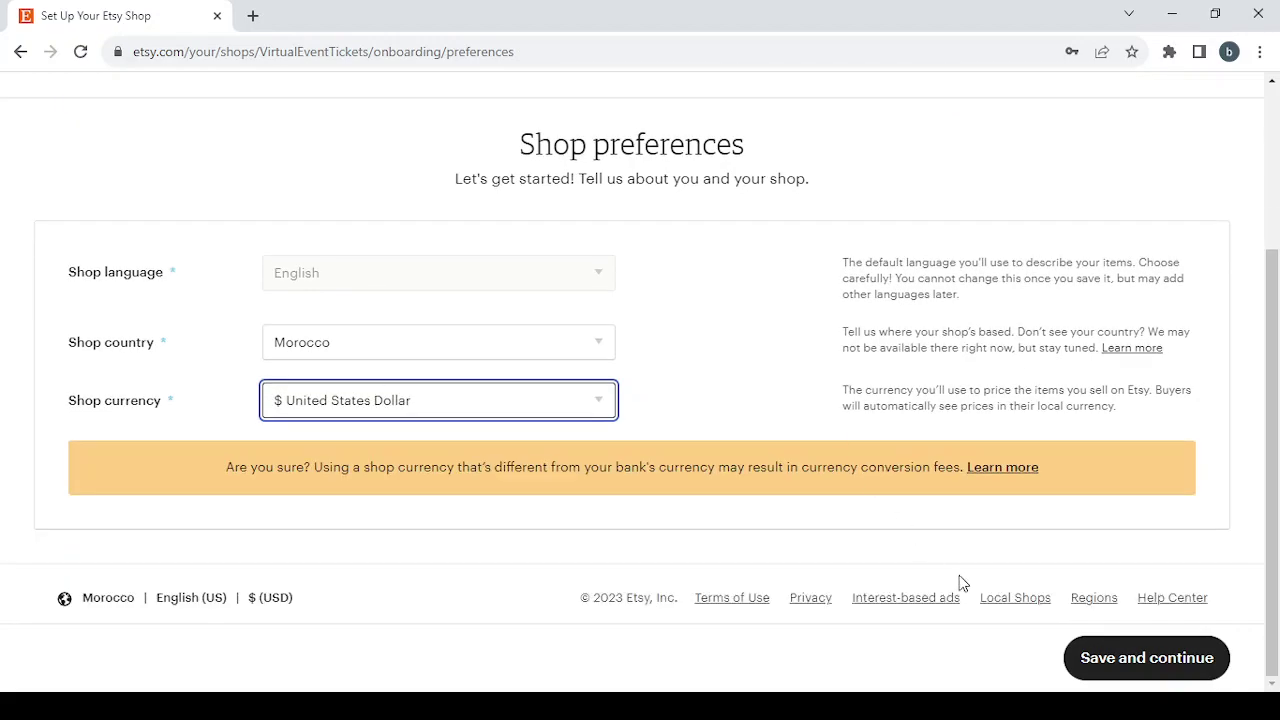
{"action": "left_click", "coordinate": [1153, 672]}
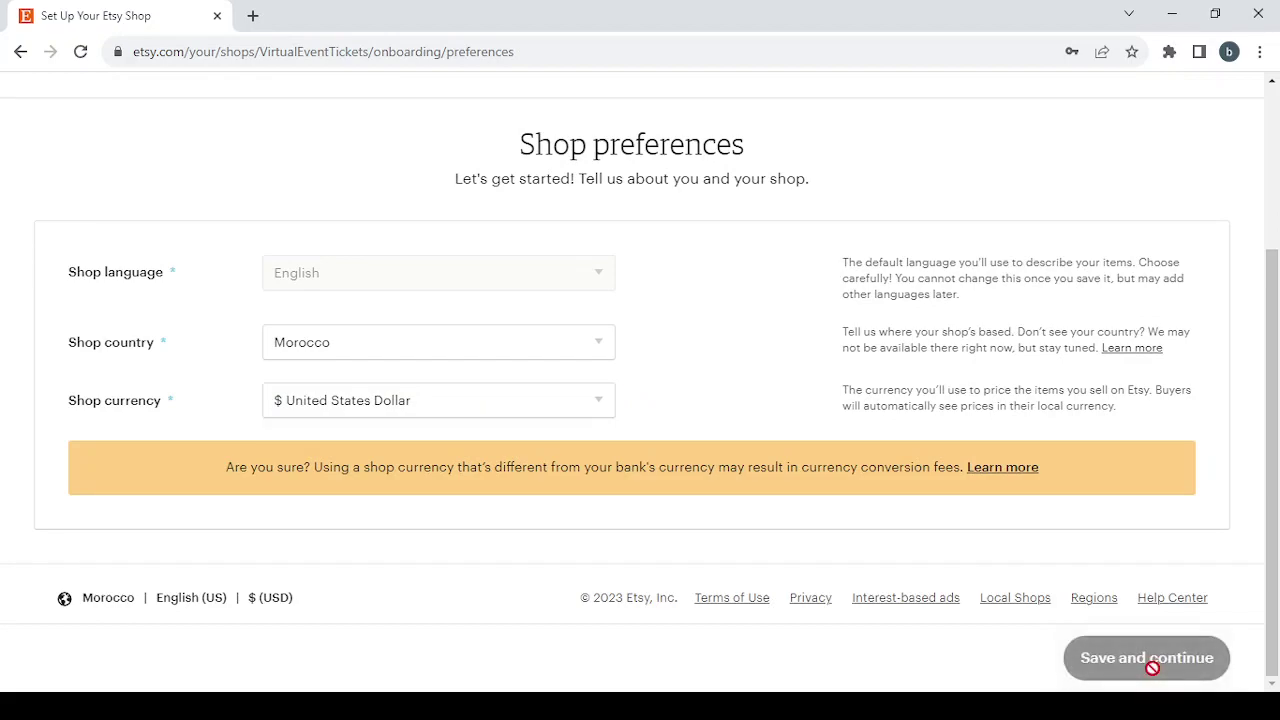
Replace the existing shop name with "Digital Crossword Puzzles"
{"action": "left_click", "coordinate": [534, 431]}
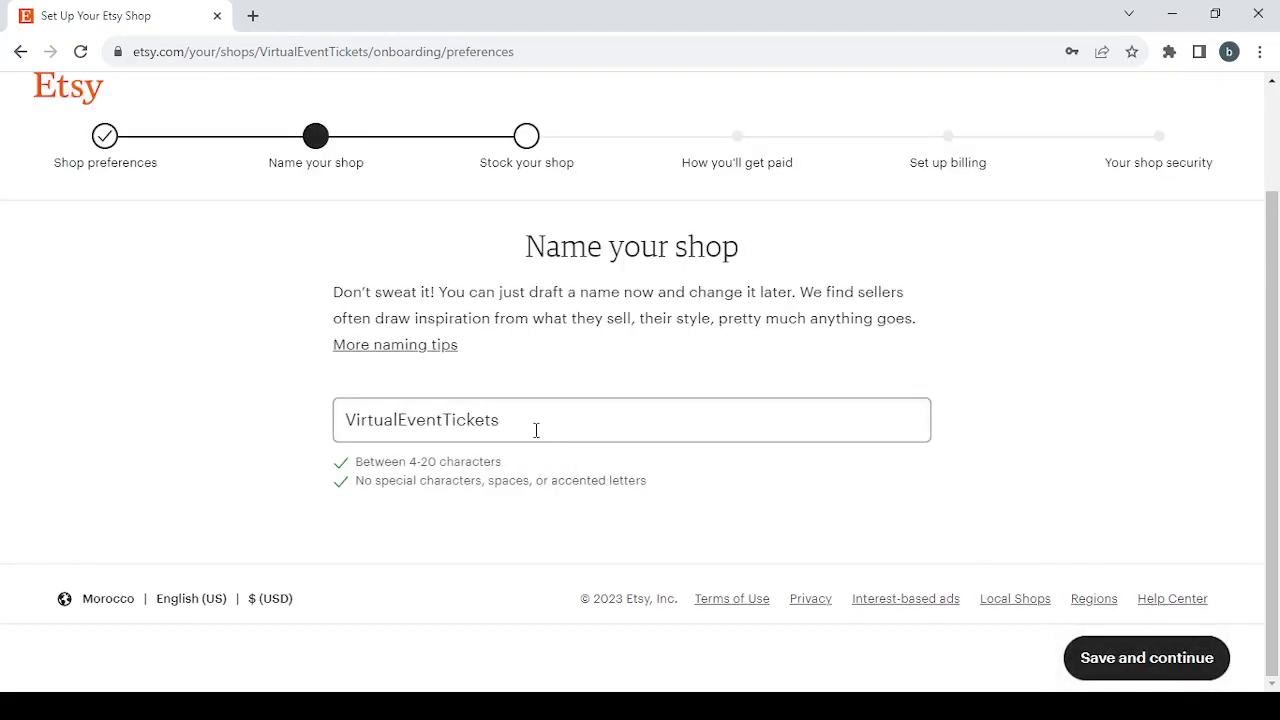
{"action": "key", "text": "ctrl+a"}
{"action": "key", "text": "BackSpace"}
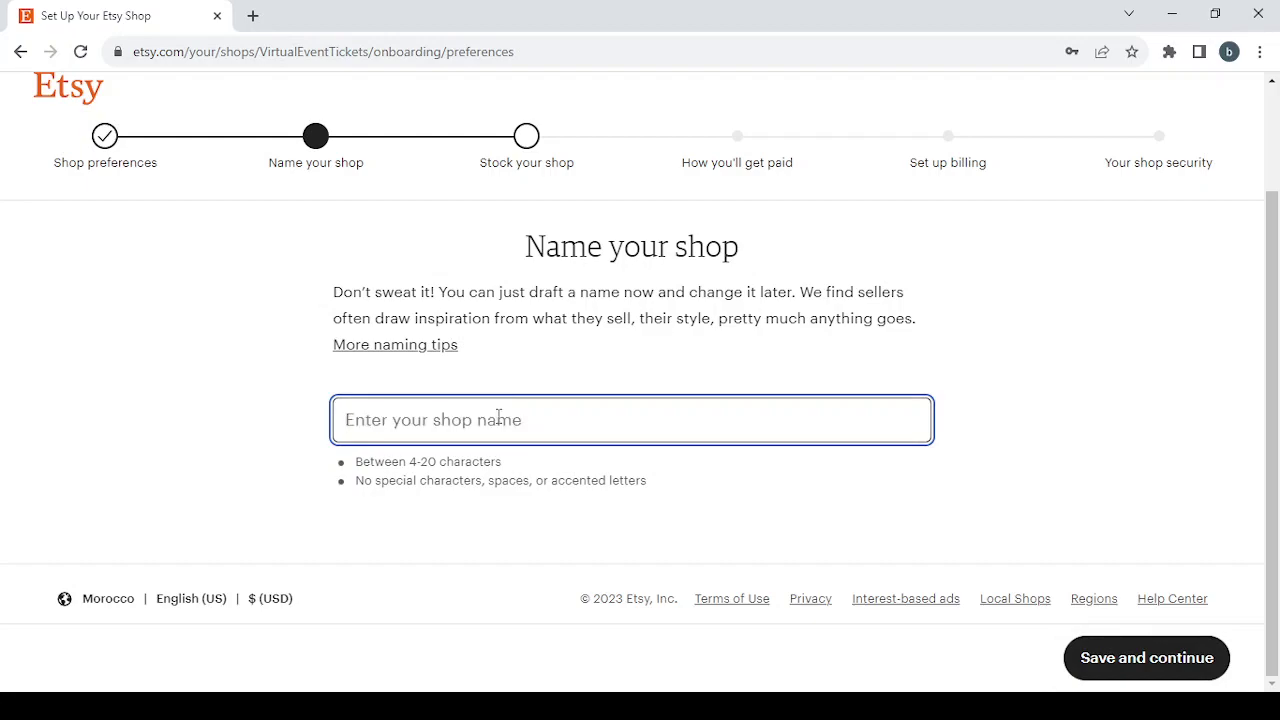
{"action": "type", "text": "Digital Crossword Puzzles"}
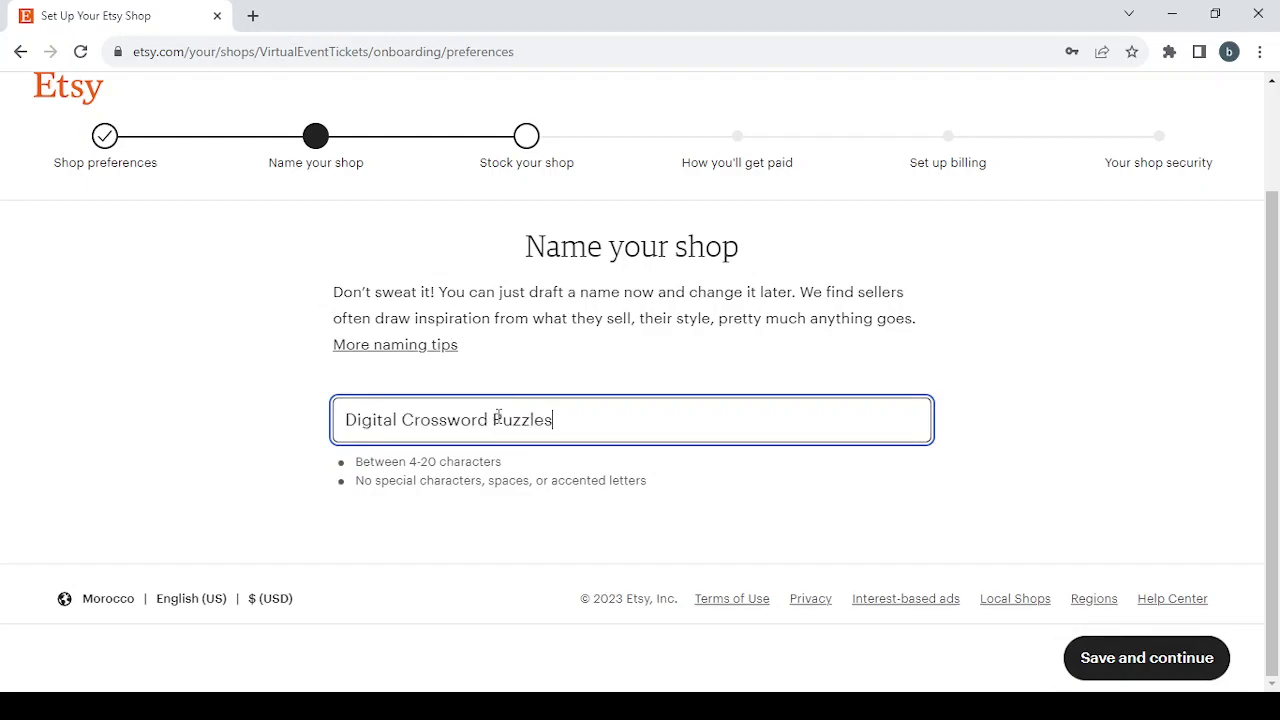
Remove both spaces from the shop name so it reads "DigitalCrosswordPuzzles"
{"action": "left_click", "coordinate": [402, 420]}
{"action": "key", "text": "BackSpace"}
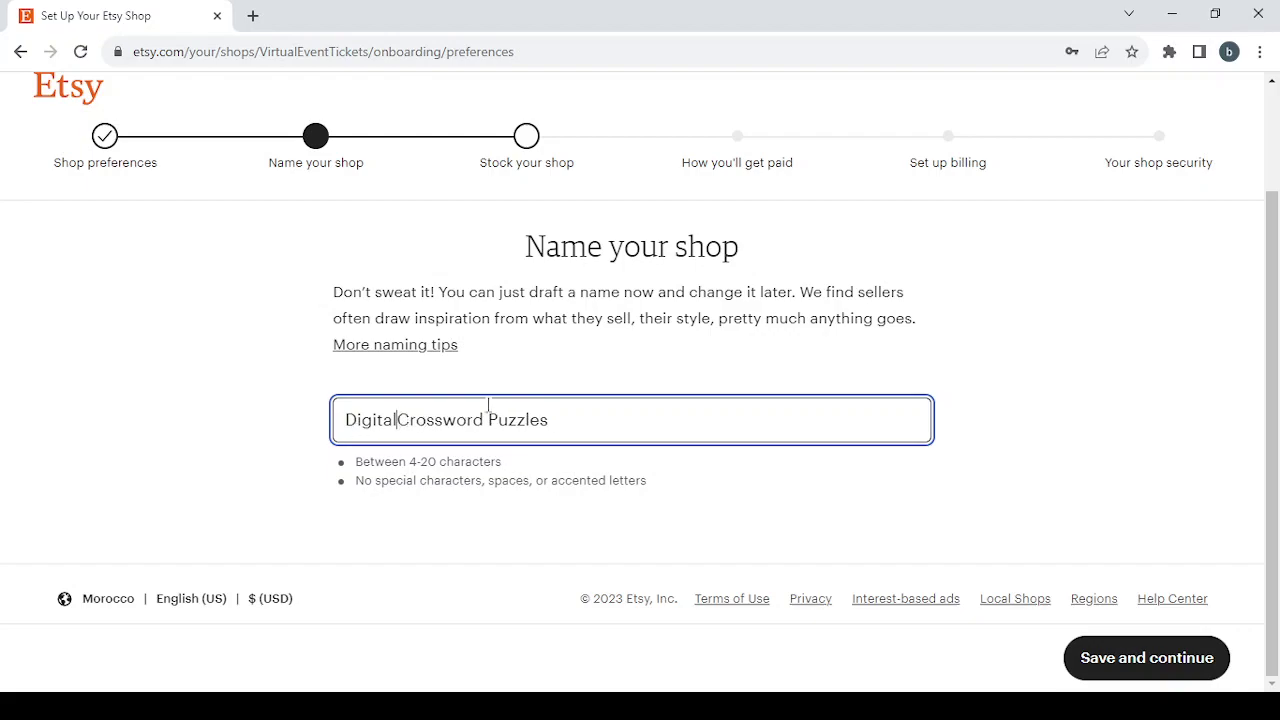
{"action": "left_click", "coordinate": [494, 418]}
{"action": "key", "text": "BackSpace"}
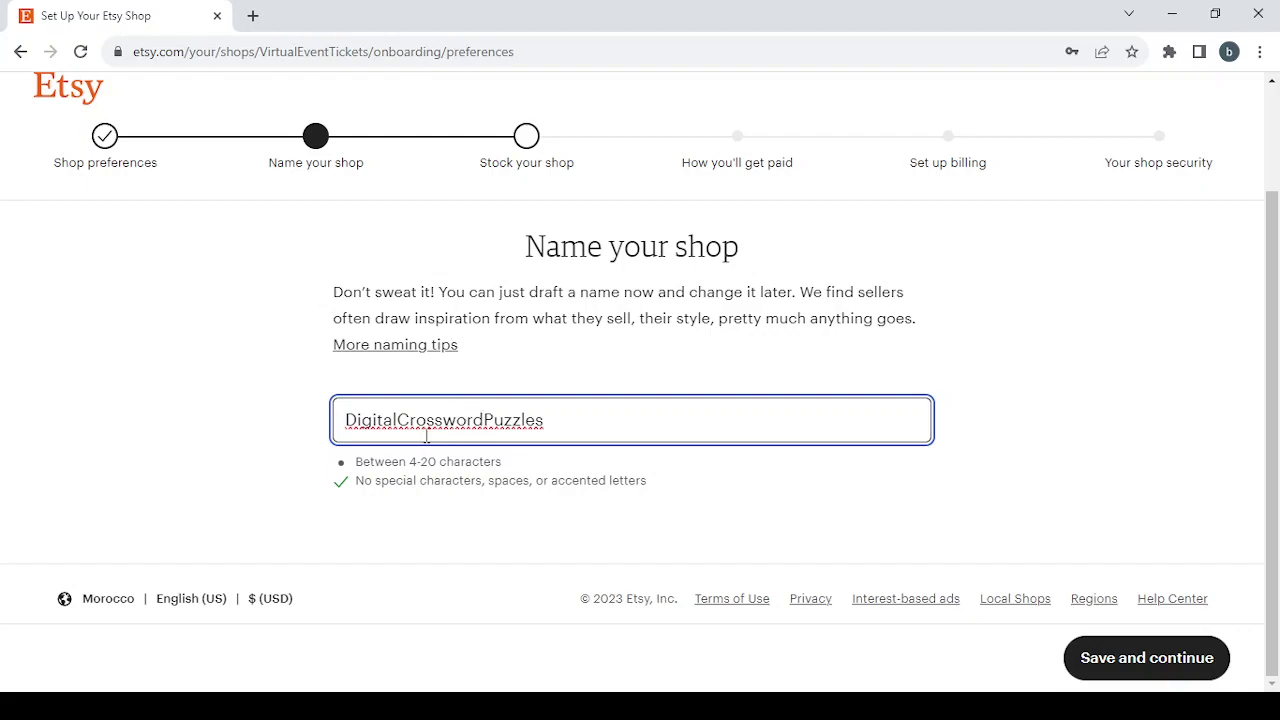
Shorten the shop name to "DigitalCroswordPzzls" by deleting letters, and save it to continue to stocking the shop
{"action": "left_click", "coordinate": [507, 420]}
{"action": "key", "text": "BackSpace"}
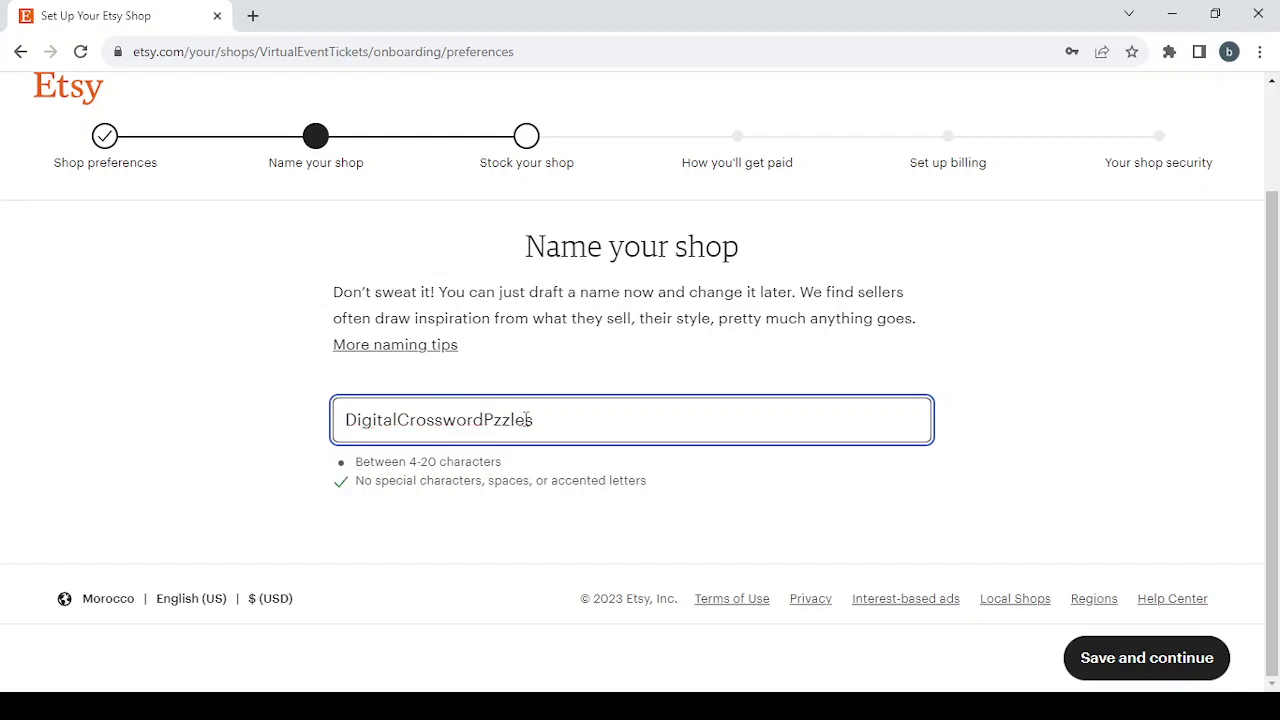
{"action": "left_click", "coordinate": [525, 420]}
{"action": "key", "text": "BackSpace"}
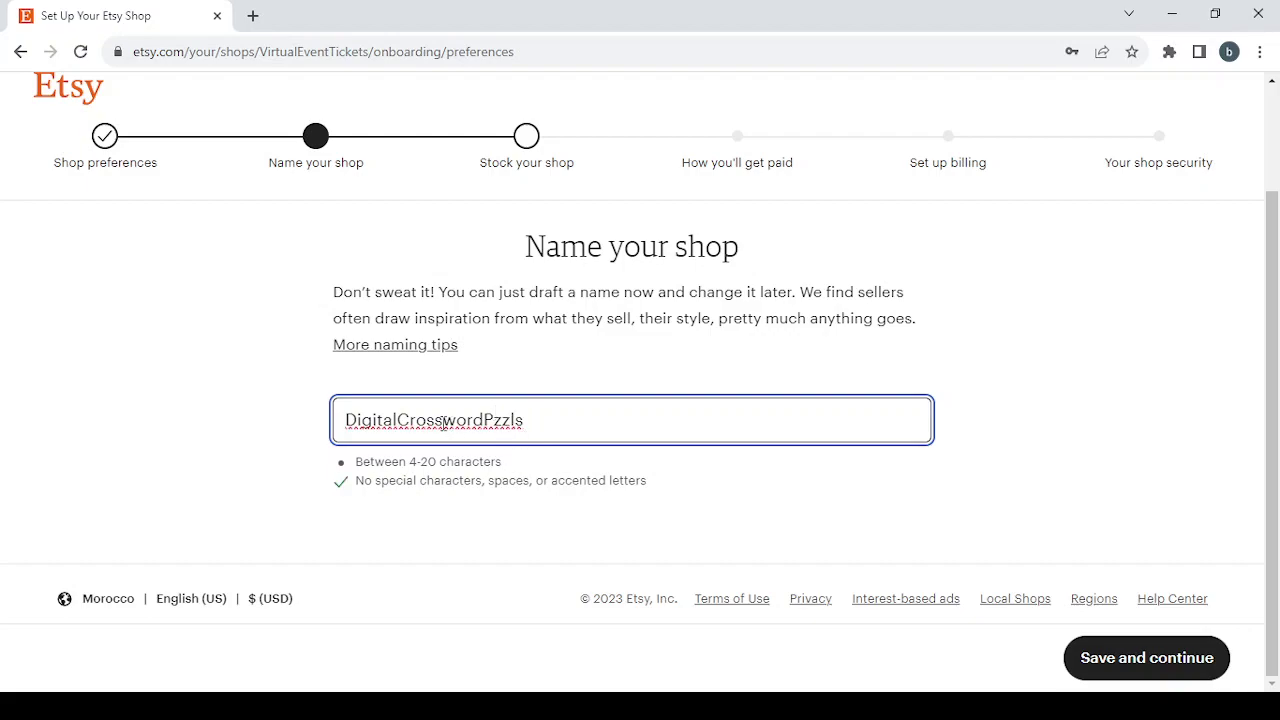
{"action": "left_click", "coordinate": [435, 420]}
{"action": "key", "text": "BackSpace"}
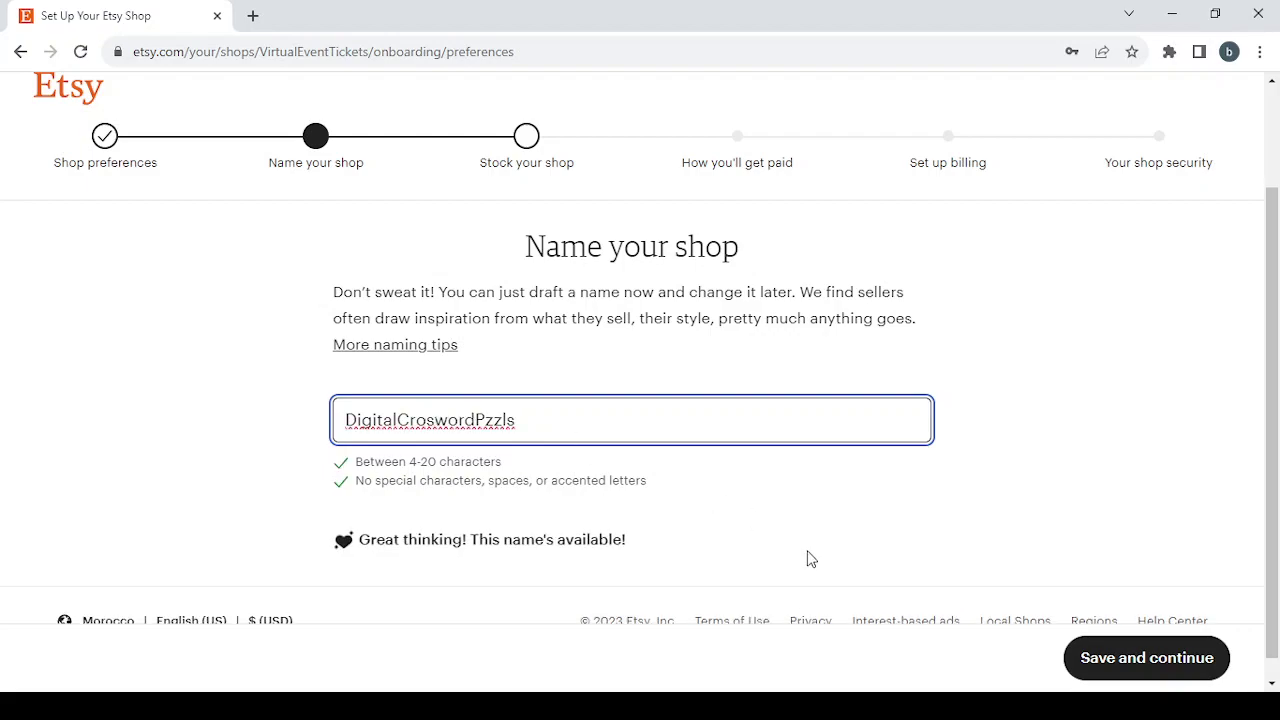
{"action": "scroll", "coordinate": [811, 559], "scroll_direction": "down", "scroll_amount": 1}
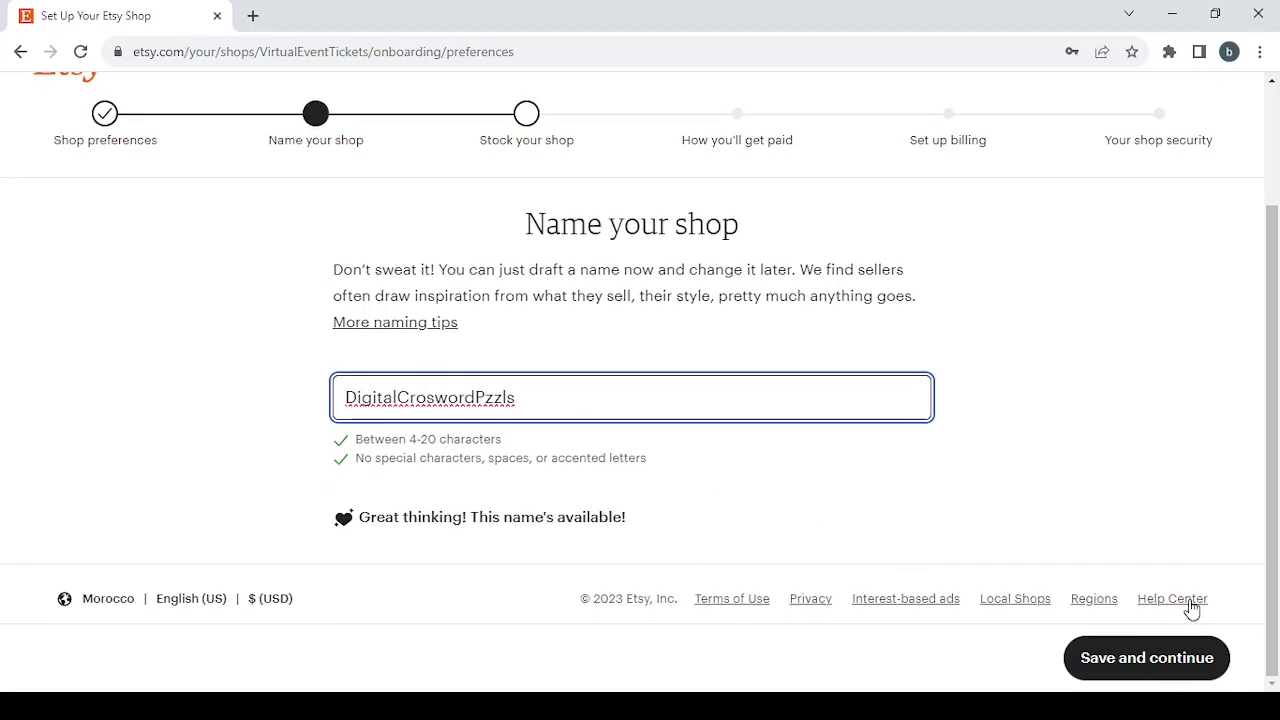
{"action": "left_click", "coordinate": [1155, 675]}
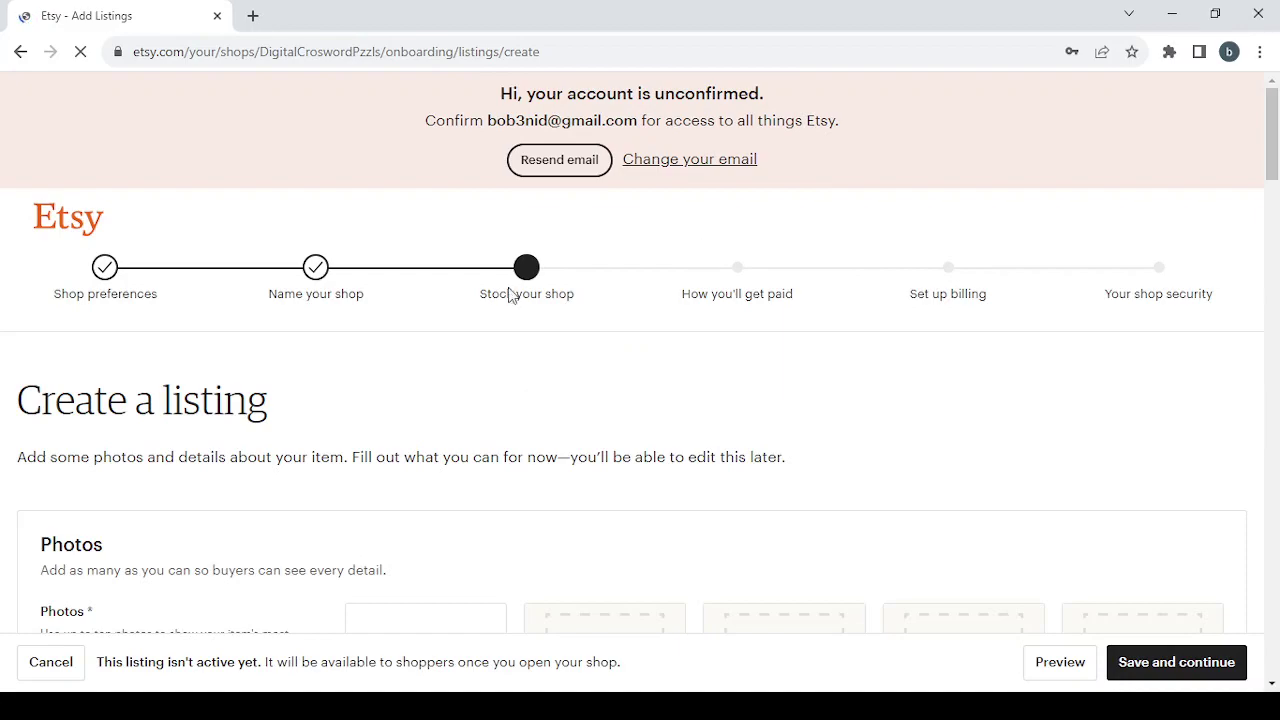
Look over the start of the new listing form and try to save it without filling anything in
{"action": "scroll", "coordinate": [757, 326], "scroll_direction": "down", "scroll_amount": 4}
{"action": "scroll", "coordinate": [757, 326], "scroll_direction": "up", "scroll_amount": 2}
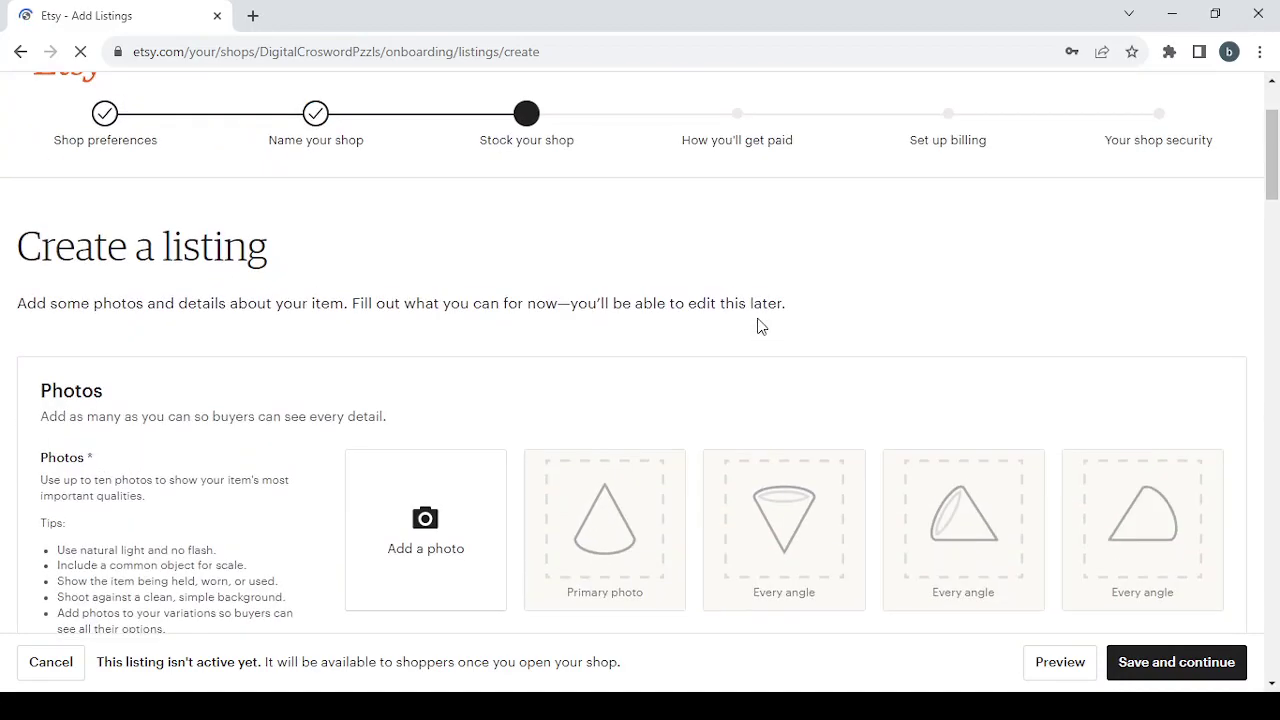
{"action": "scroll", "coordinate": [757, 326], "scroll_direction": "down", "scroll_amount": 1}
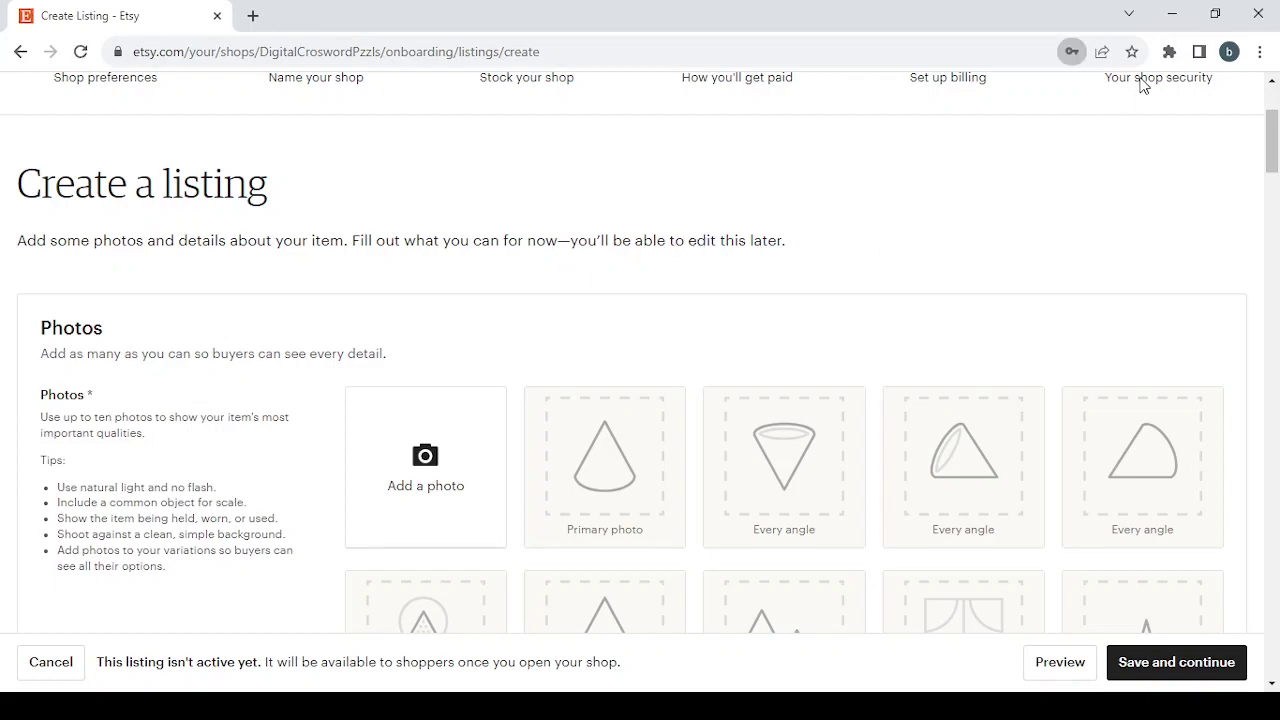
{"action": "scroll", "coordinate": [836, 183], "scroll_direction": "up", "scroll_amount": 3}
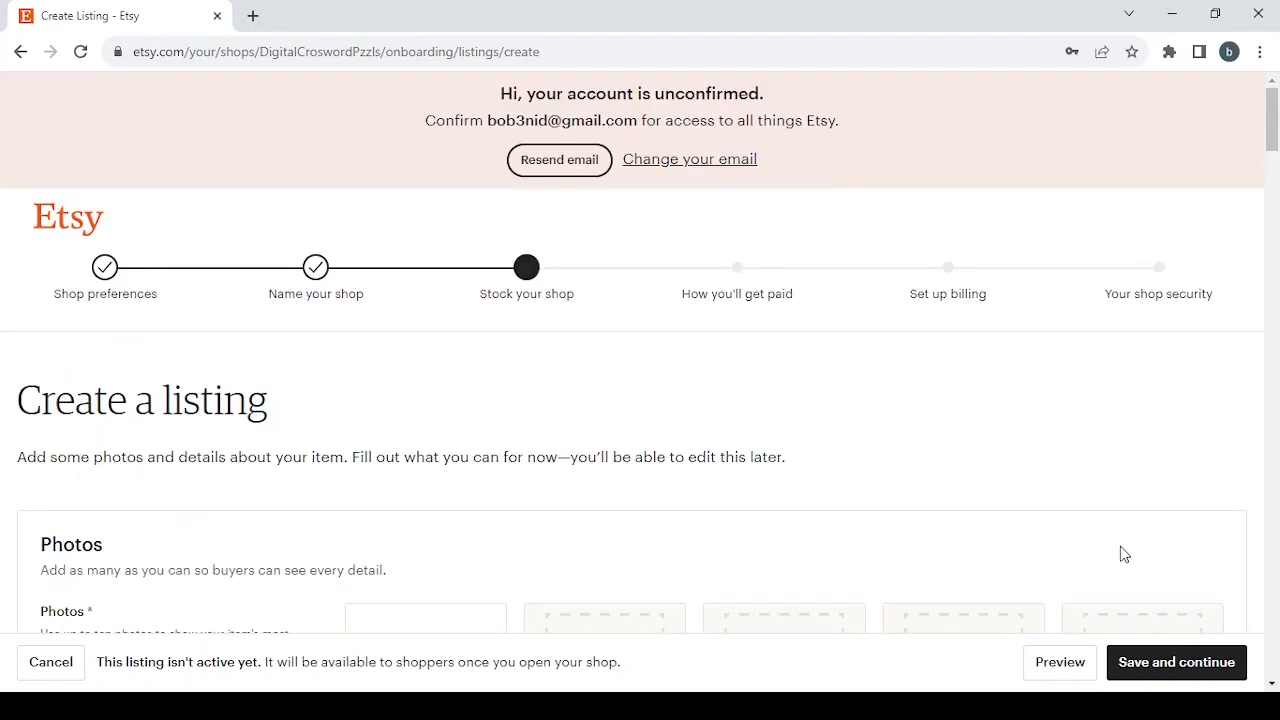
{"action": "left_click", "coordinate": [1183, 672]}
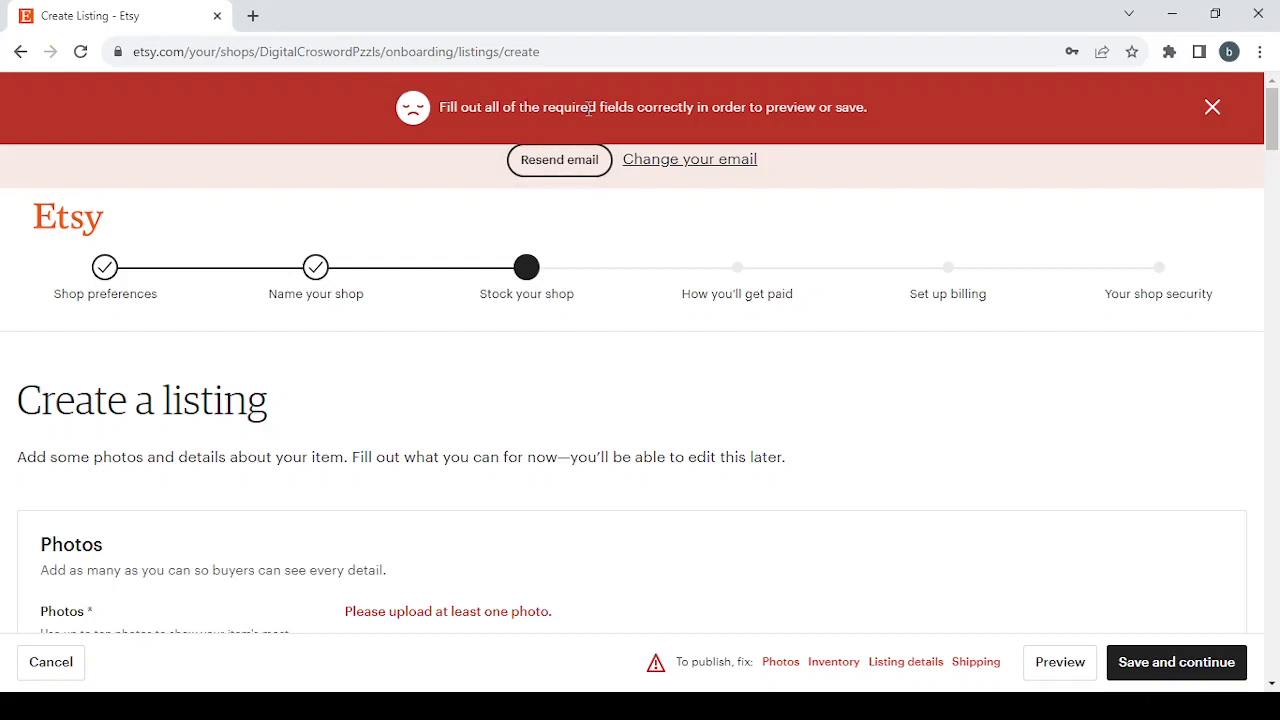
Examine the Photos and Video sections of the listing form, including their upload slots and tips
{"action": "scroll", "coordinate": [646, 398], "scroll_direction": "down", "scroll_amount": 3}
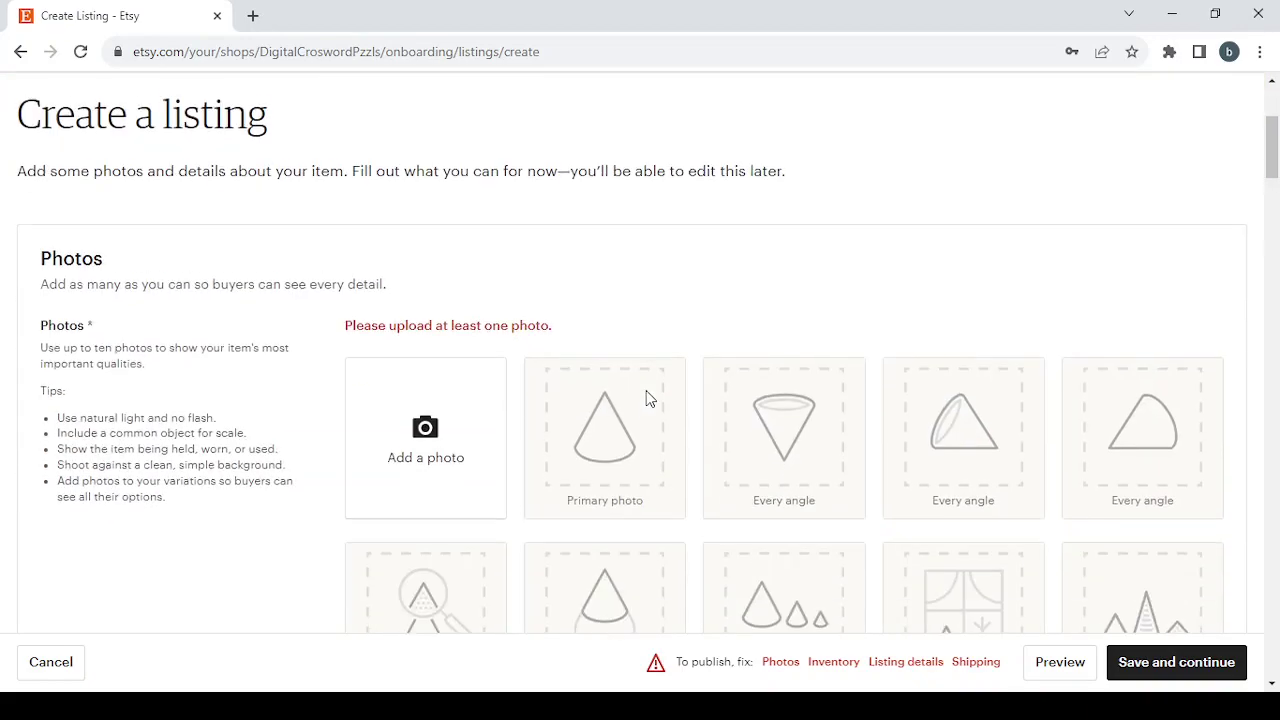
{"action": "scroll", "coordinate": [646, 398], "scroll_direction": "down", "scroll_amount": 1}
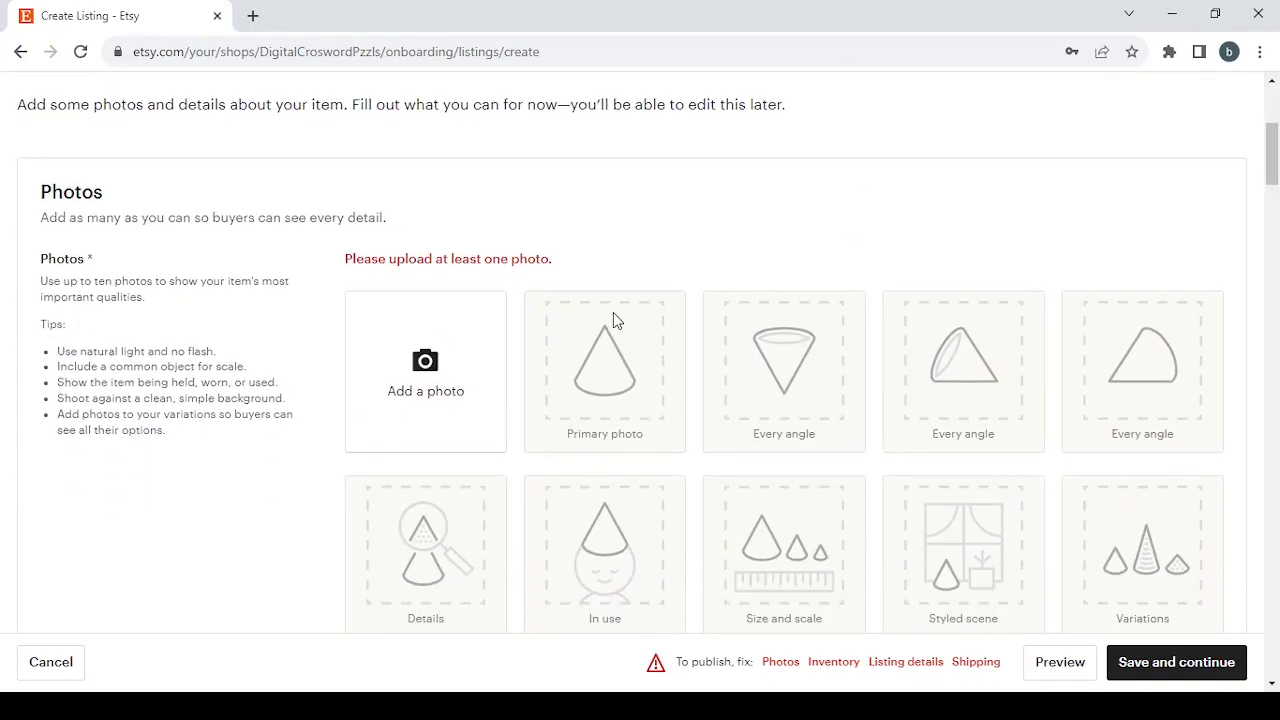
{"action": "scroll", "coordinate": [613, 315], "scroll_direction": "down", "scroll_amount": 1}
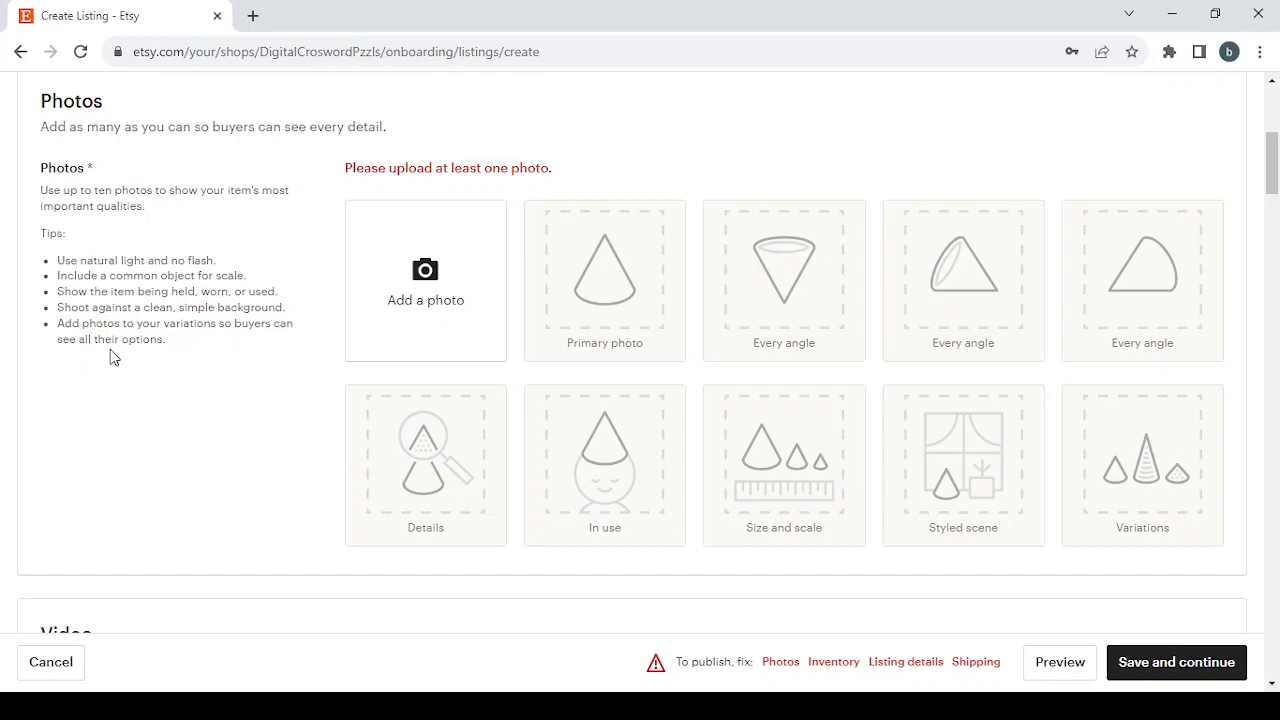
{"action": "scroll", "coordinate": [278, 426], "scroll_direction": "down", "scroll_amount": 5}
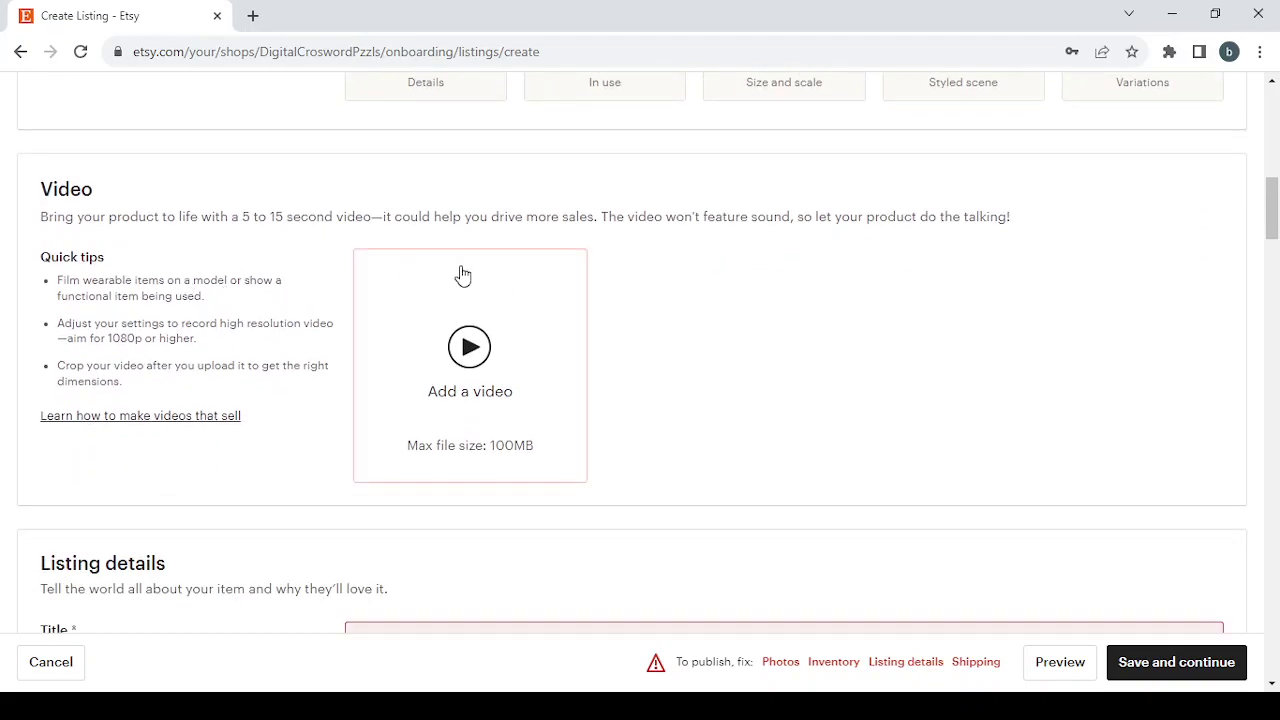
{"action": "scroll", "coordinate": [758, 345], "scroll_direction": "up", "scroll_amount": 1}
{"action": "scroll", "coordinate": [760, 344], "scroll_direction": "down", "scroll_amount": 1}
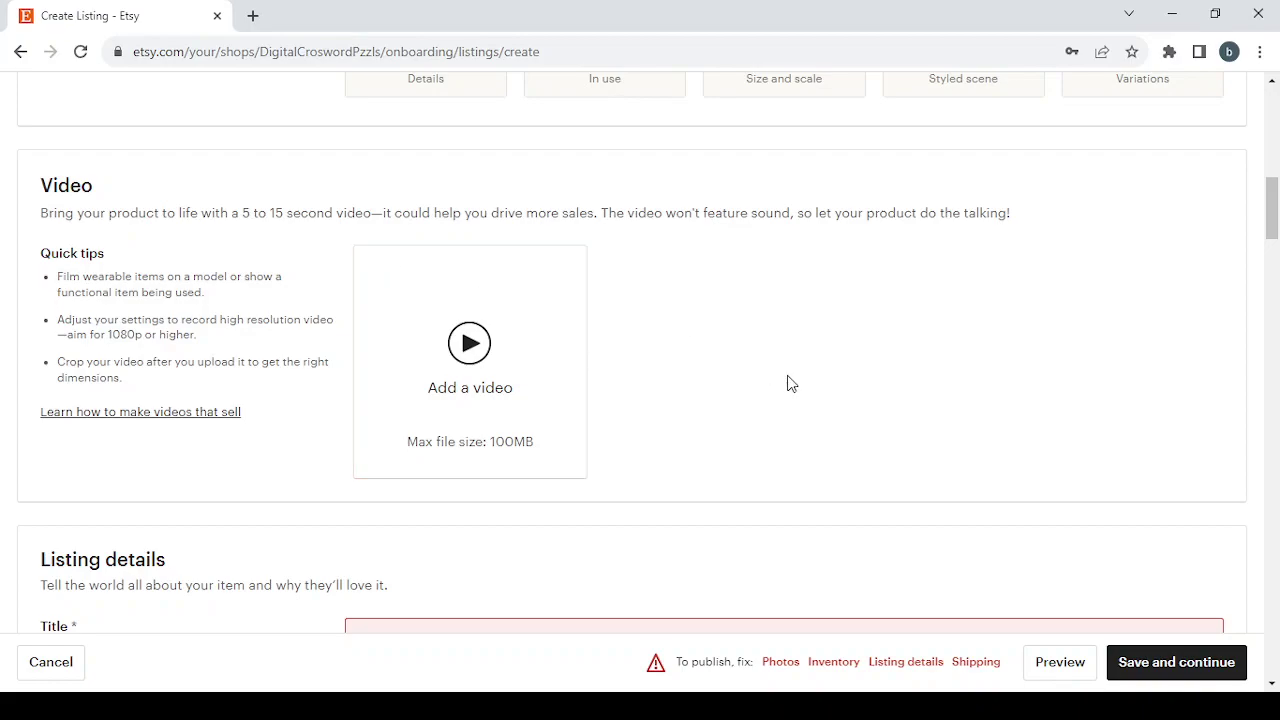
{"action": "scroll", "coordinate": [788, 382], "scroll_direction": "down", "scroll_amount": 1}
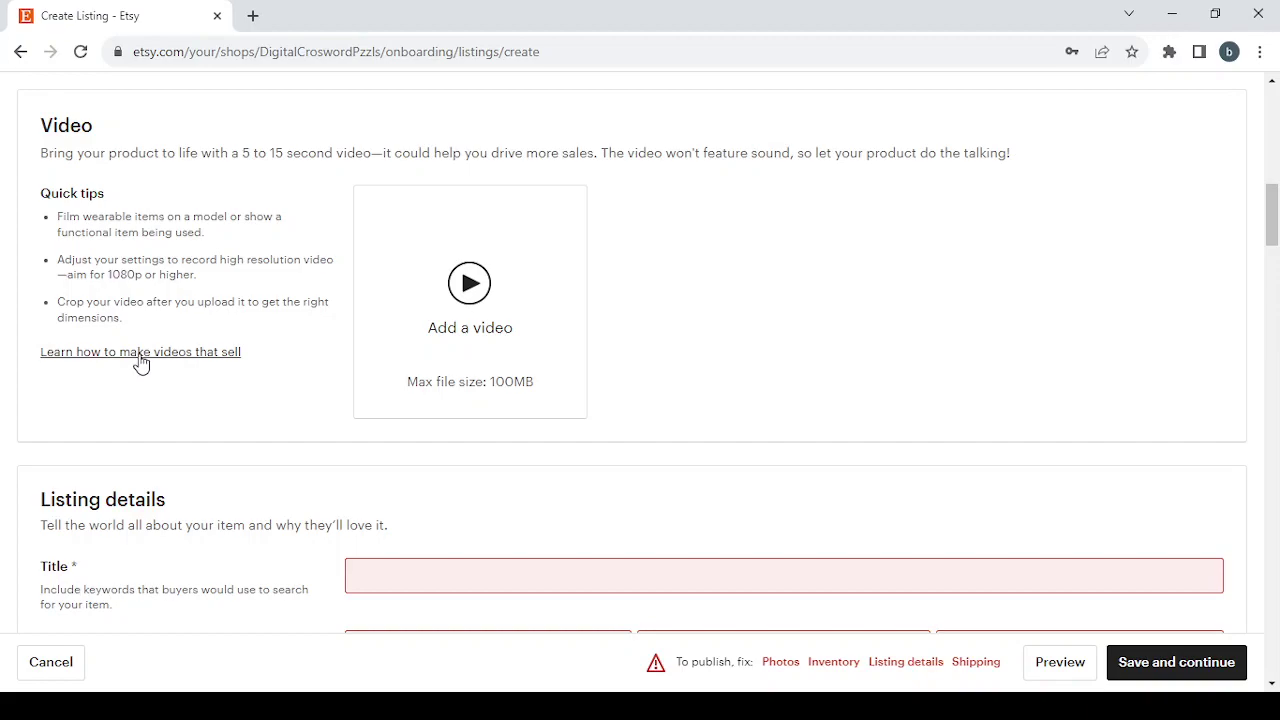
Enter "Digital Crossword Puzzles" as the listing's title in the listing details
{"action": "scroll", "coordinate": [193, 438], "scroll_direction": "down", "scroll_amount": 3}
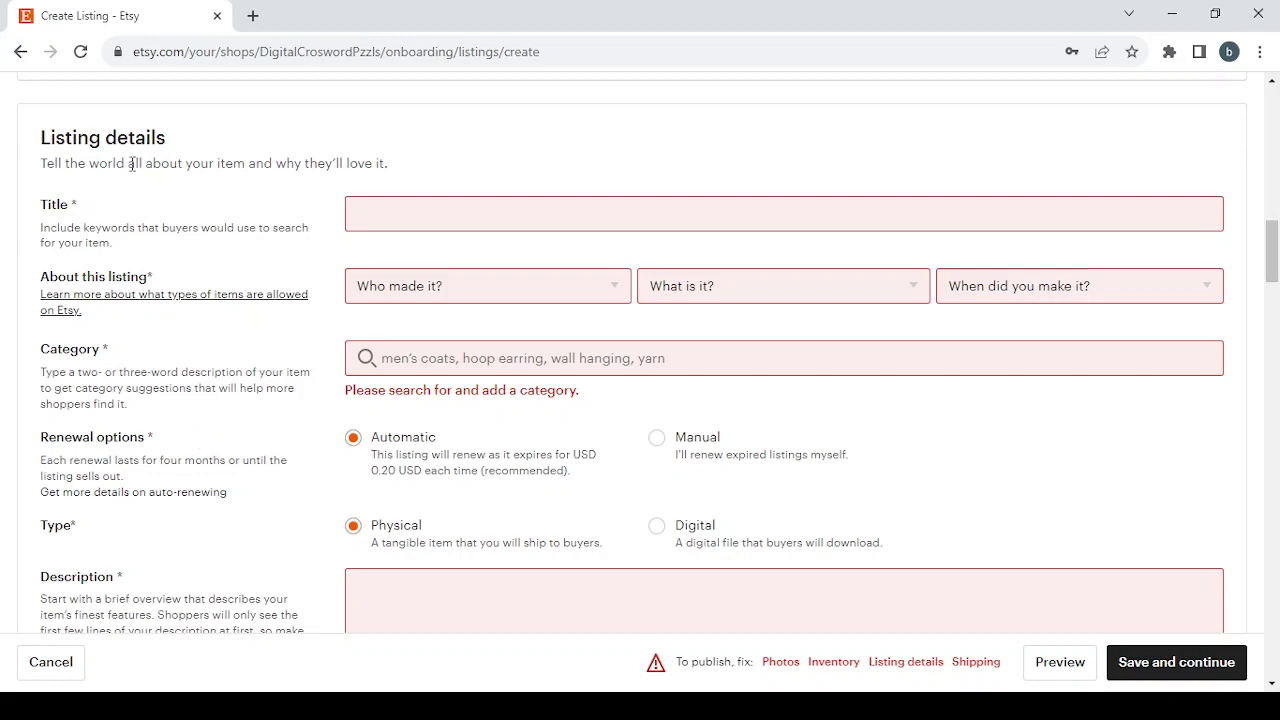
{"action": "left_click", "coordinate": [436, 222]}
{"action": "left_click", "coordinate": [451, 222]}
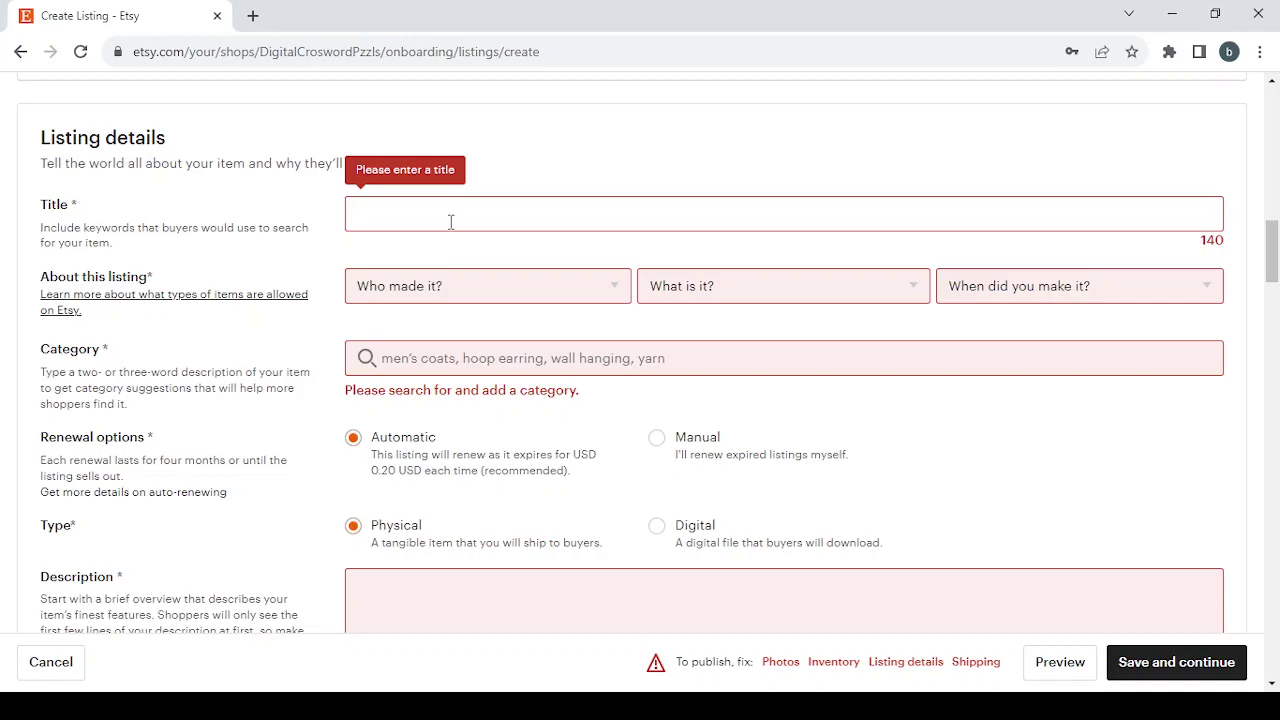
{"action": "type", "text": "Digital Crossword Puzzles"}
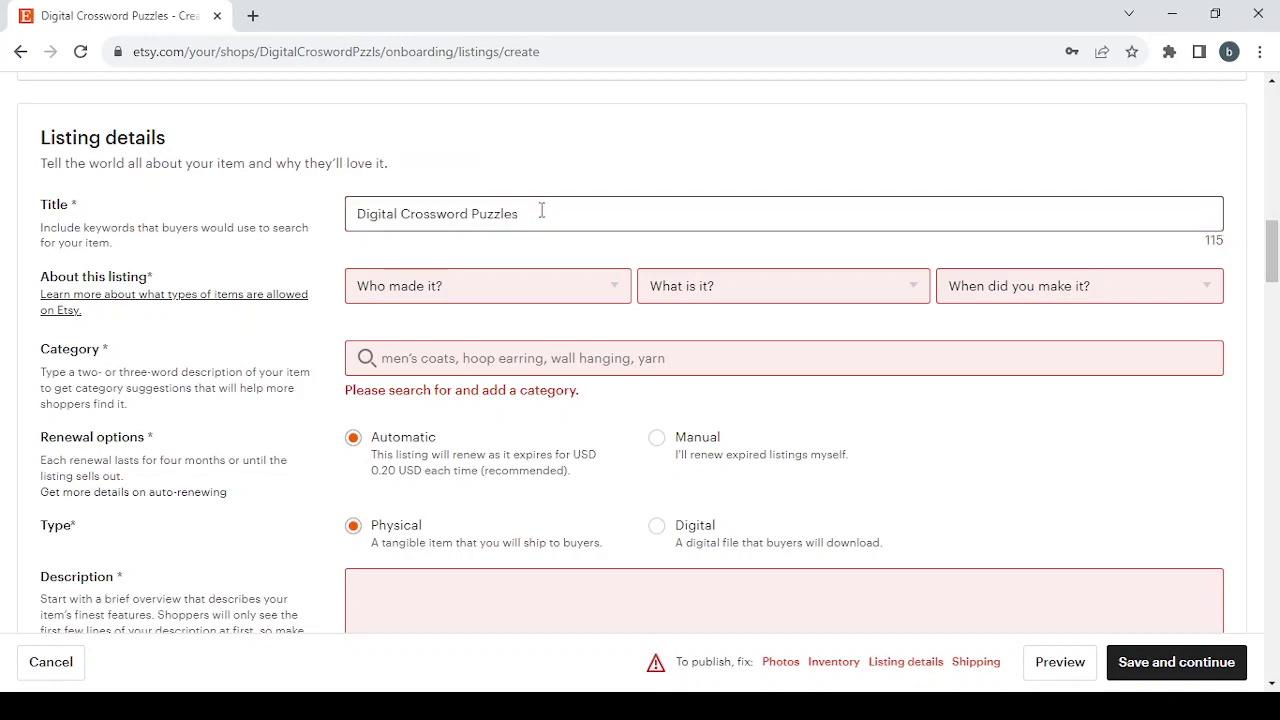
Describe the listing as made by "I did", being "A finished product", and made in "2020 - 2023"
{"action": "left_click", "coordinate": [558, 298]}
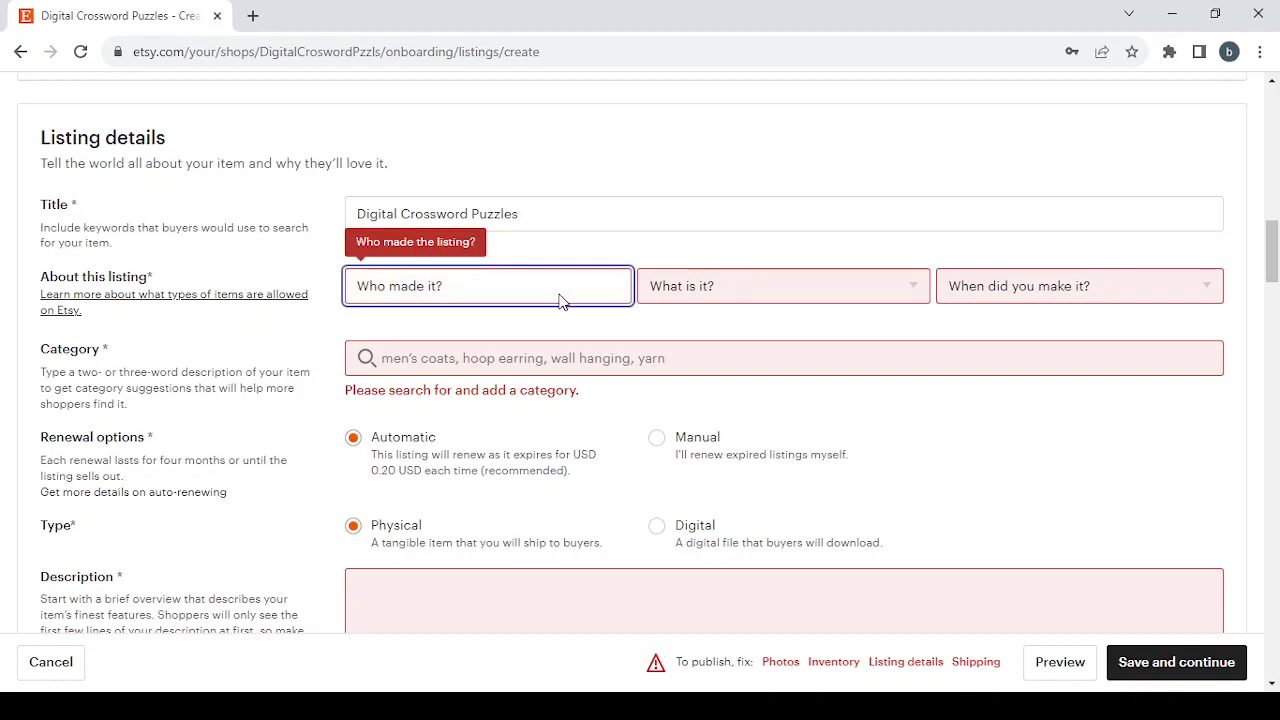
{"action": "left_click", "coordinate": [555, 358]}
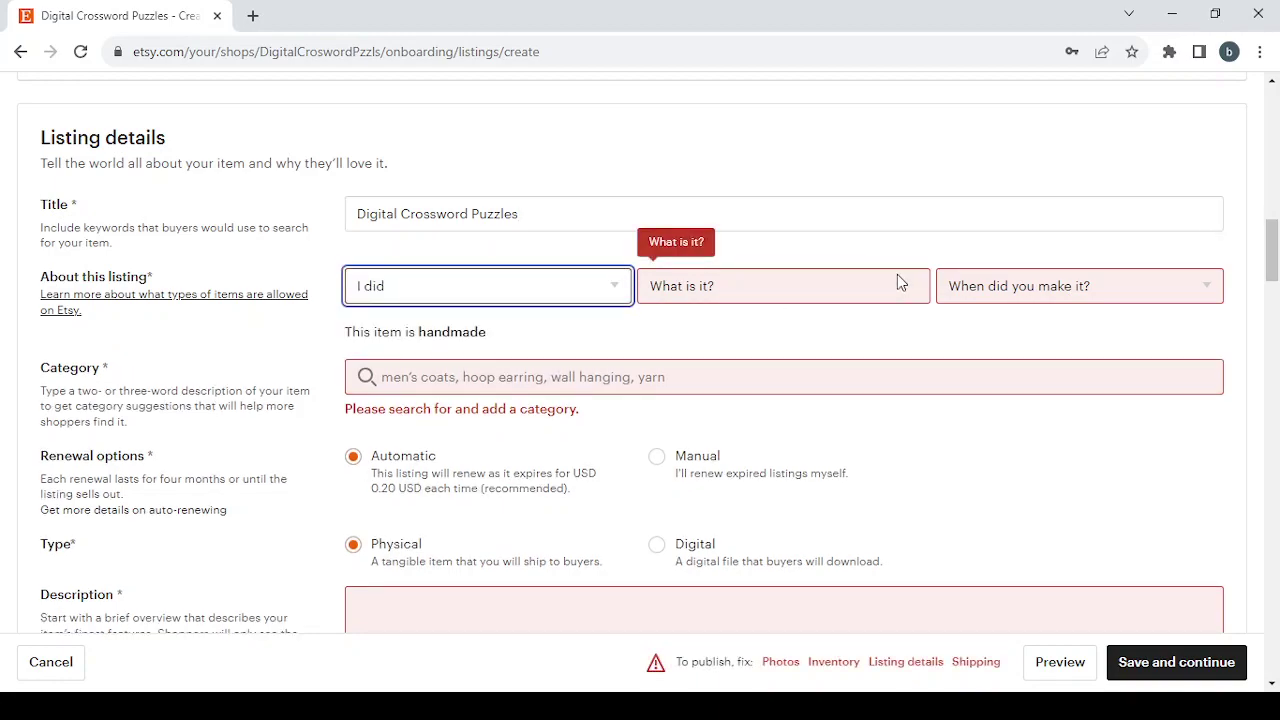
{"action": "left_click", "coordinate": [897, 274]}
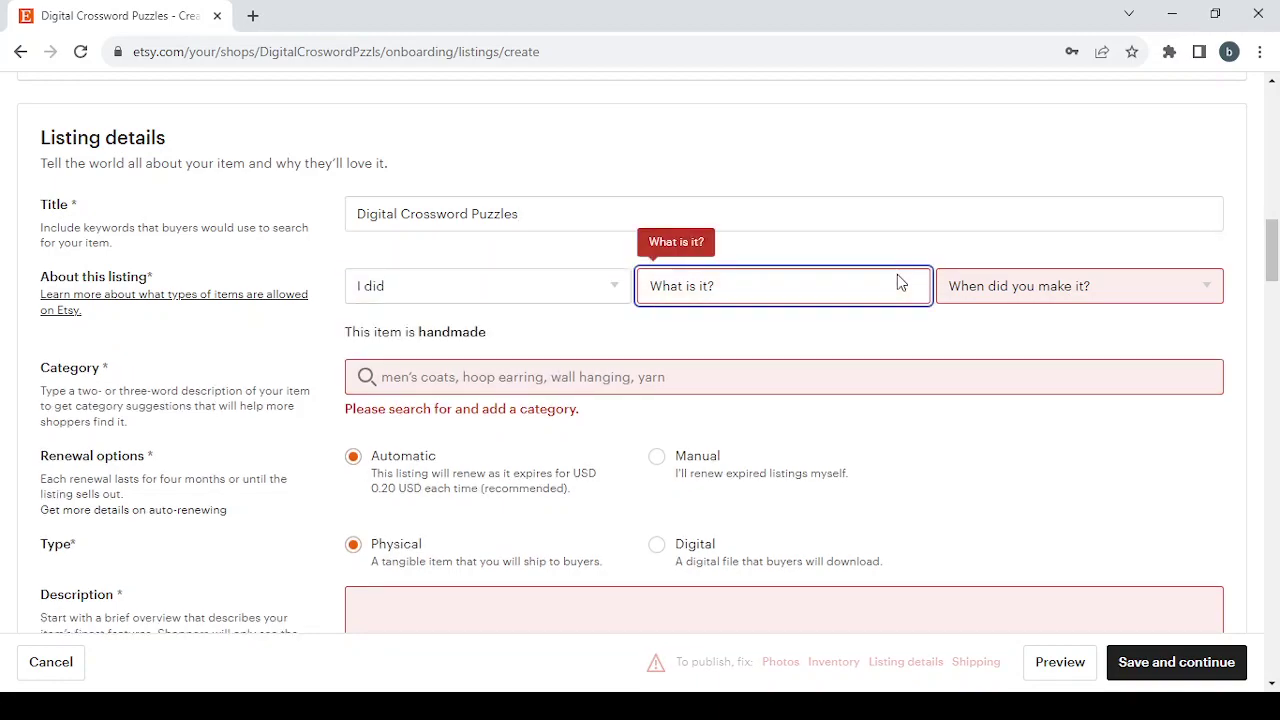
{"action": "left_click", "coordinate": [863, 341]}
{"action": "left_click", "coordinate": [1057, 290]}
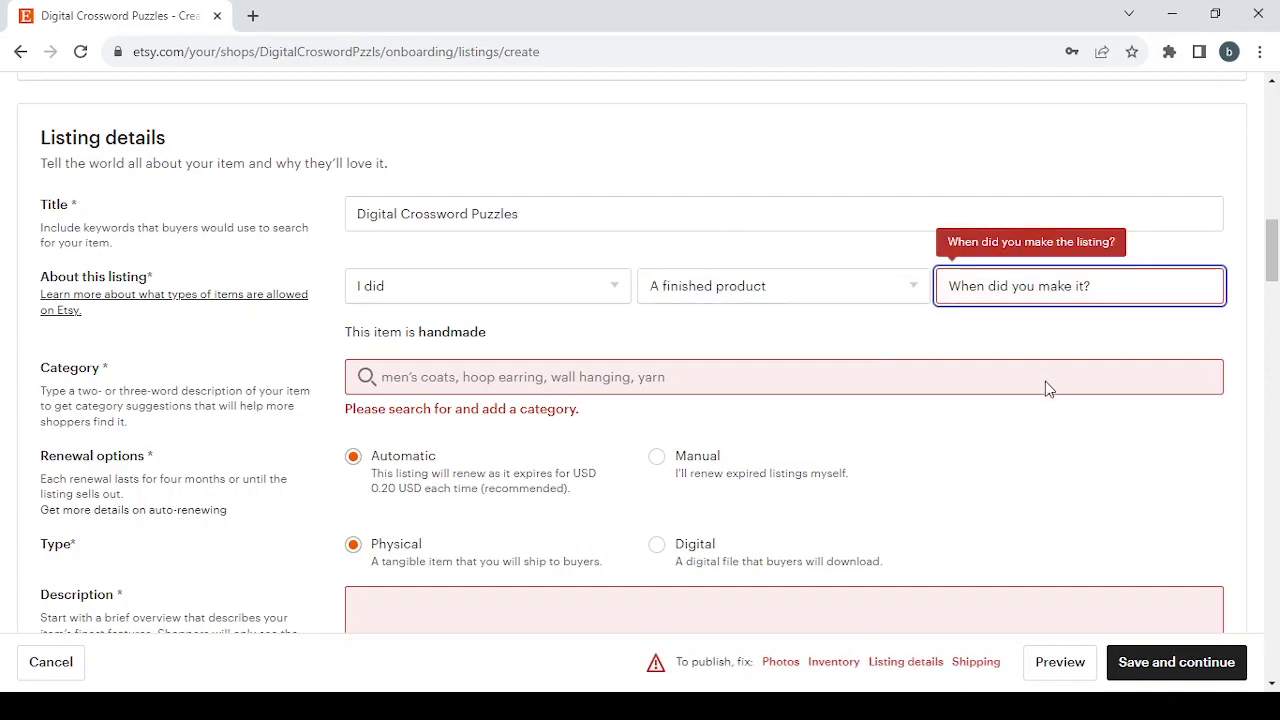
{"action": "left_click", "coordinate": [1045, 381]}
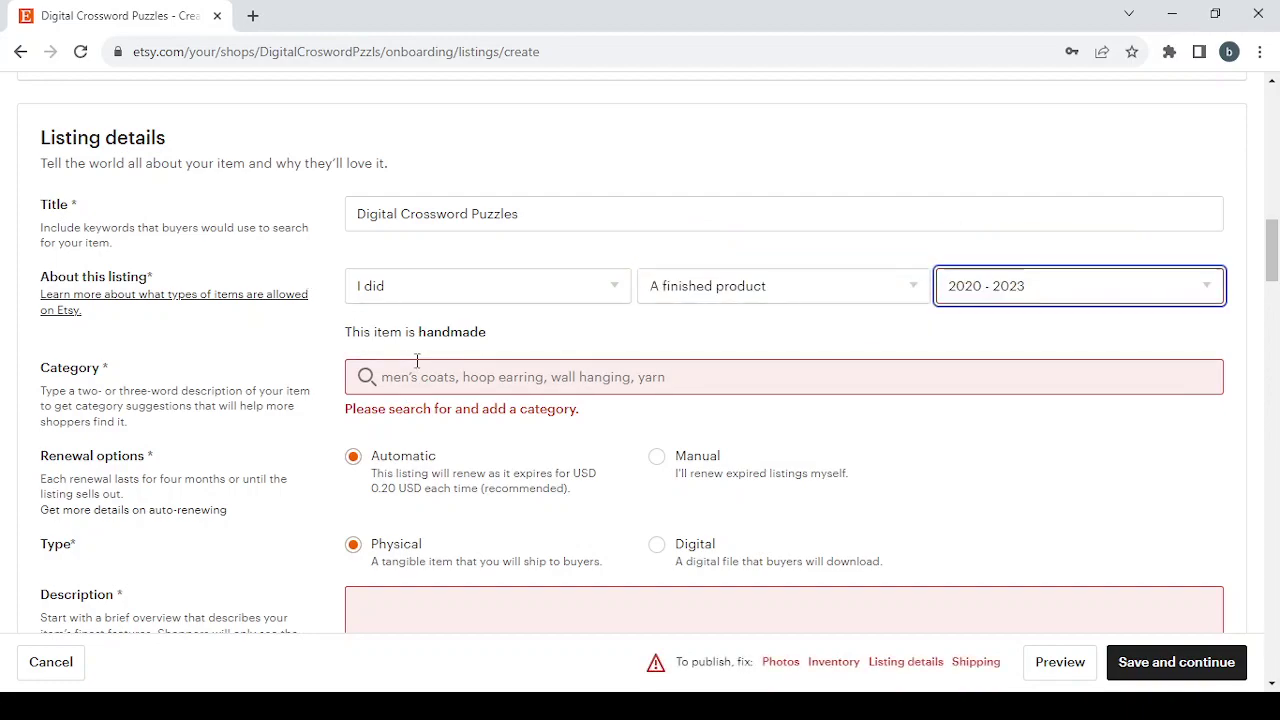
Search the categories for "Digital Crossword Puzzles" and choose Digital under Art & Collectibles, Drawing & Illustration
{"action": "left_click", "coordinate": [446, 379]}
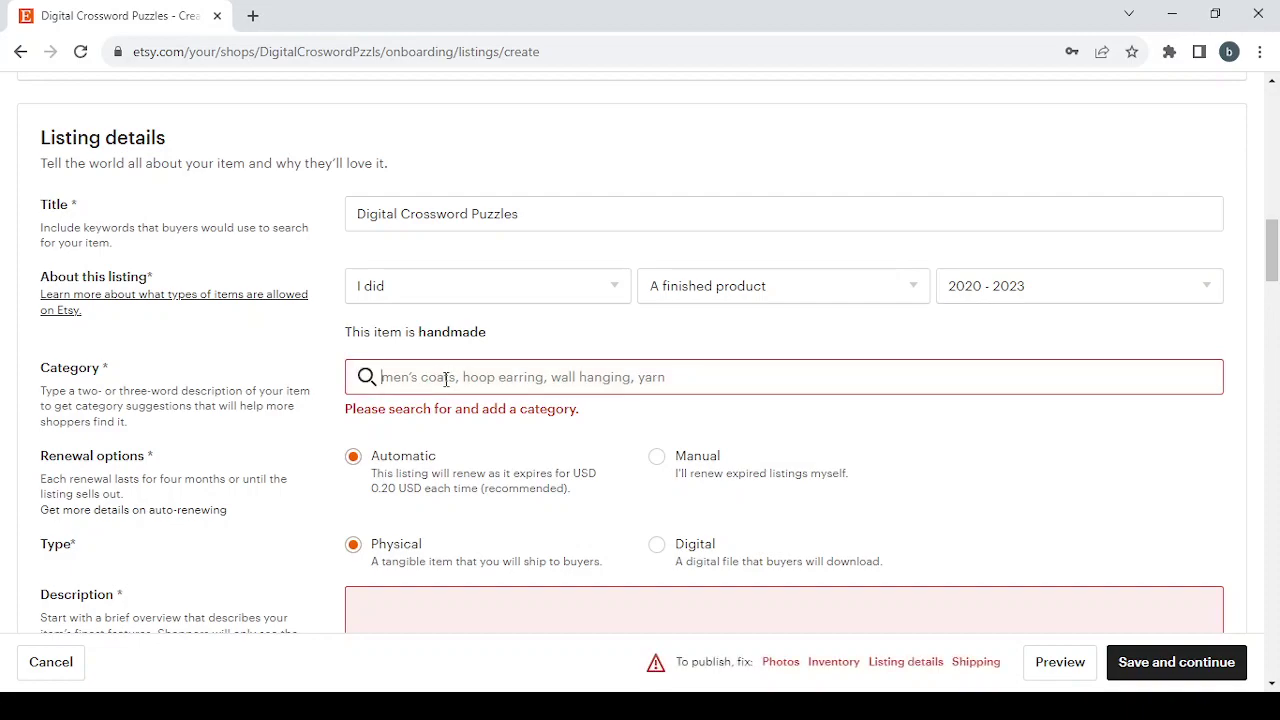
{"action": "type", "text": "Digital Crossword Puzzles"}
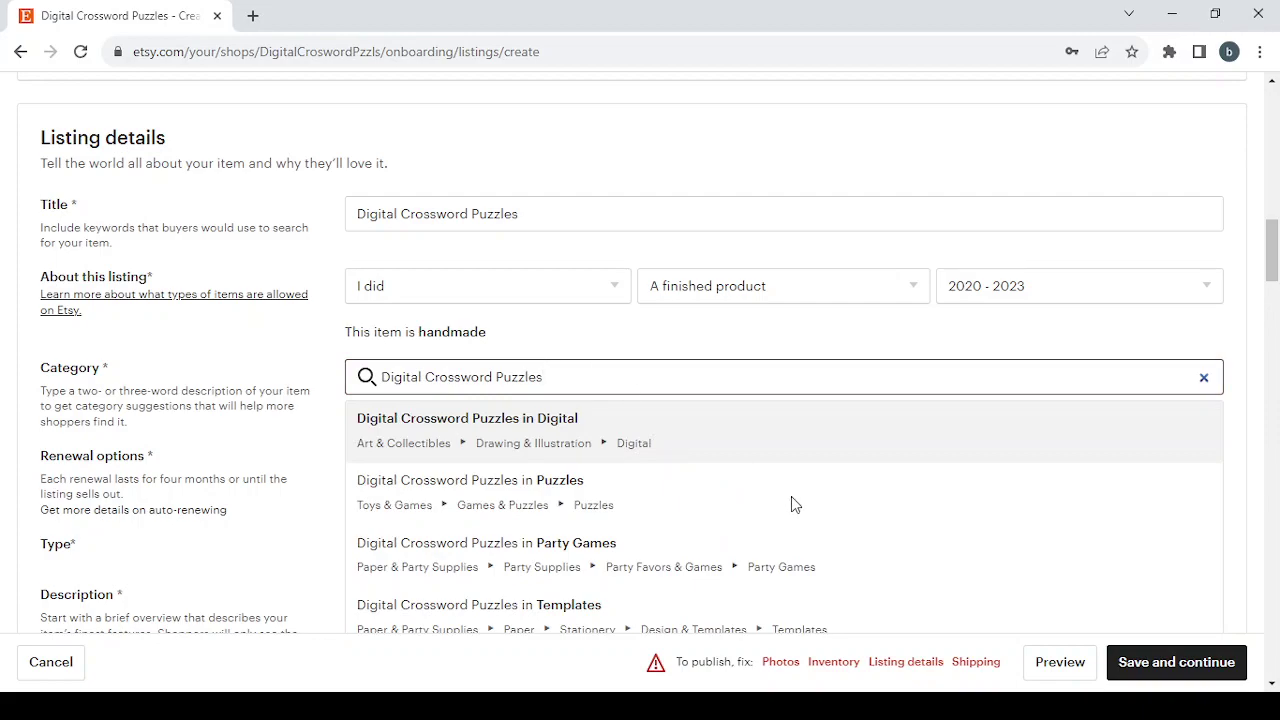
{"action": "scroll", "coordinate": [791, 500], "scroll_direction": "down", "scroll_amount": 2}
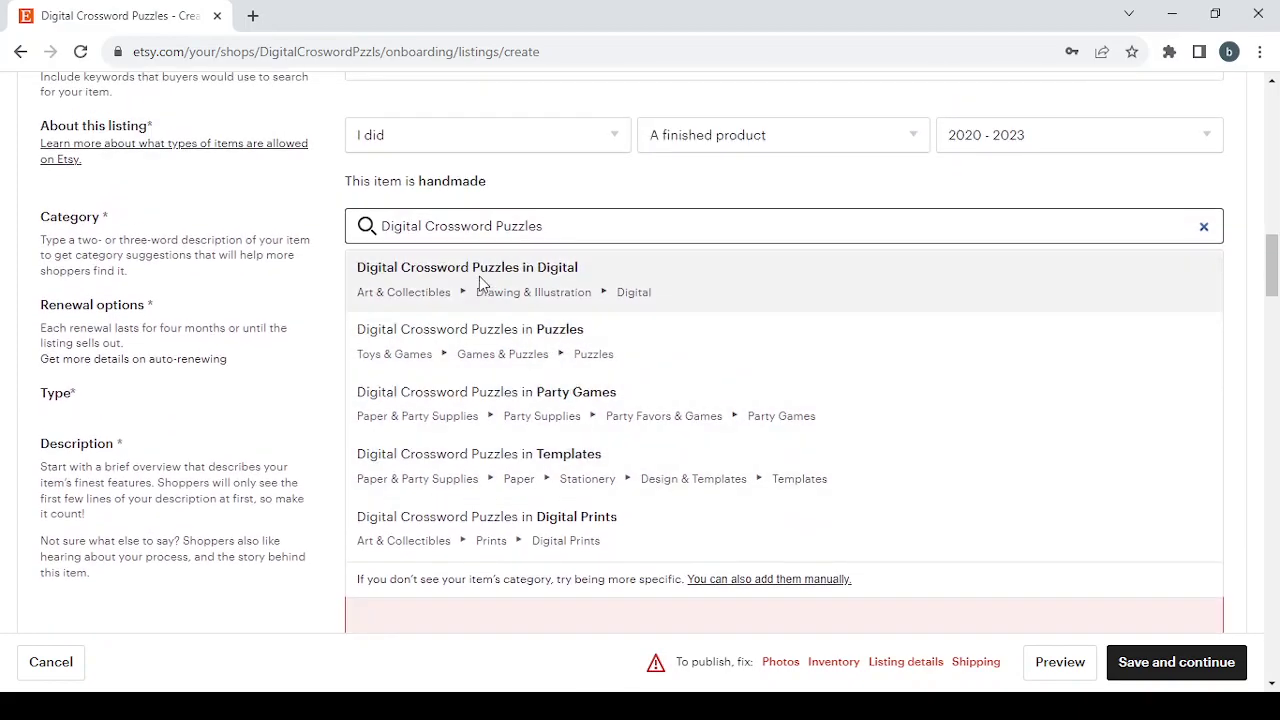
{"action": "left_click", "coordinate": [479, 276]}
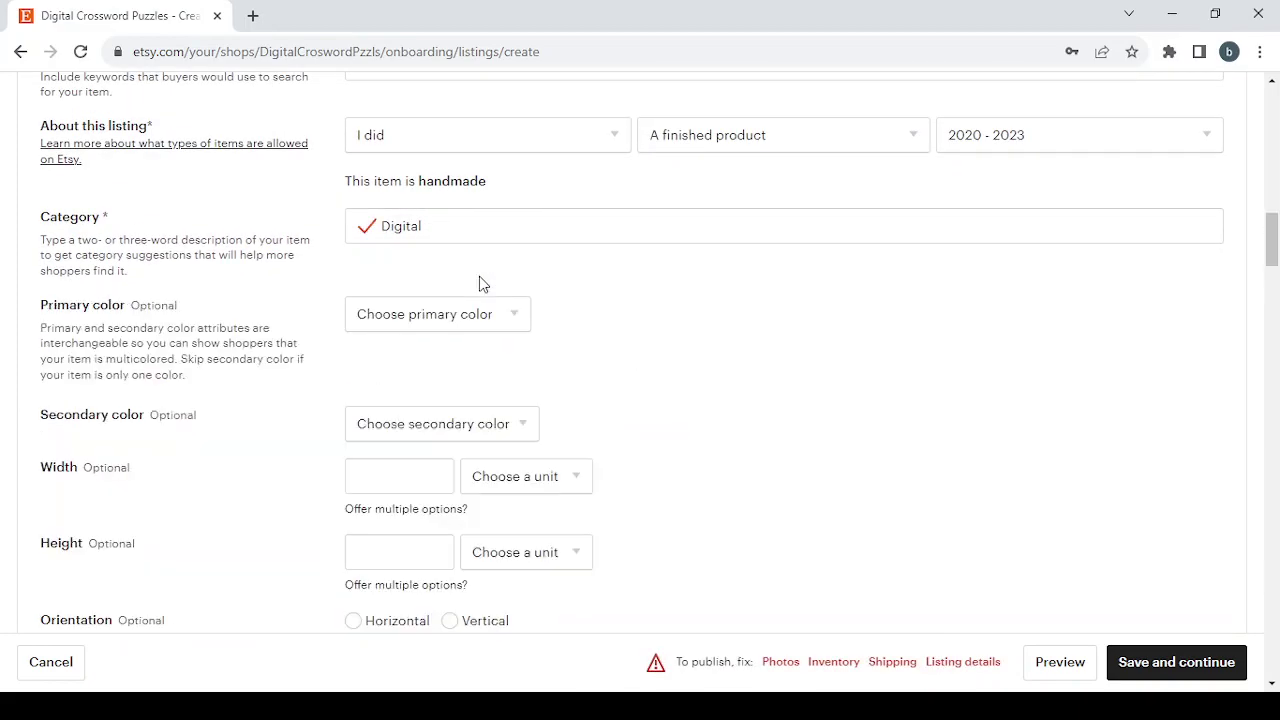
Review the assigned categories, the optional item attributes, and the renewal, type and description fields of the listing
{"action": "scroll", "coordinate": [472, 262], "scroll_direction": "down", "scroll_amount": 3}
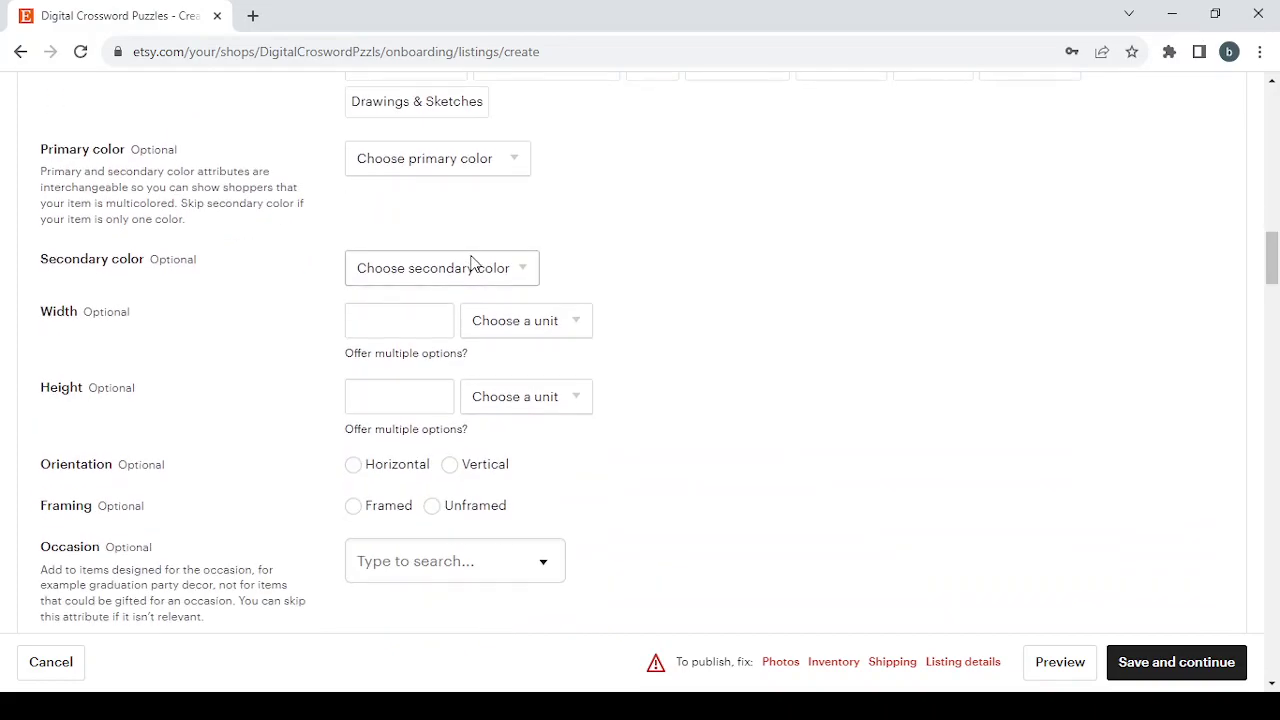
{"action": "scroll", "coordinate": [343, 187], "scroll_direction": "up", "scroll_amount": 2}
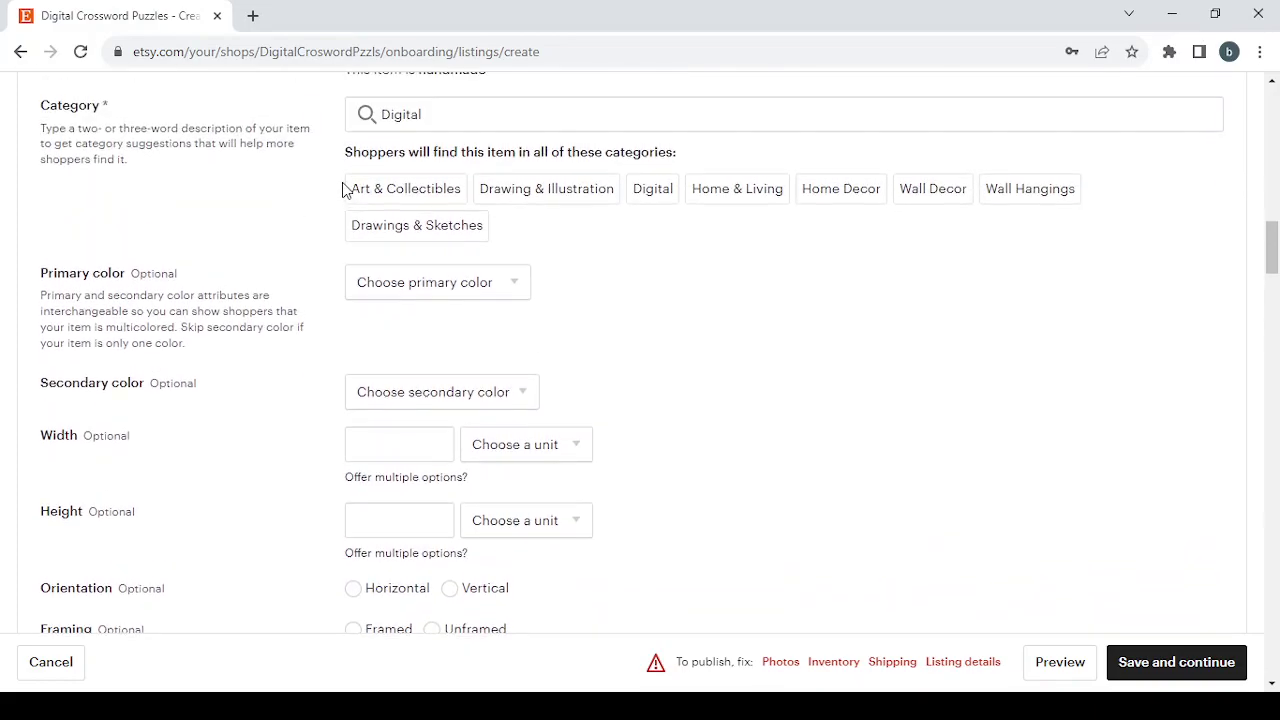
{"action": "scroll", "coordinate": [342, 184], "scroll_direction": "down", "scroll_amount": 2}
{"action": "scroll", "coordinate": [342, 187], "scroll_direction": "down", "scroll_amount": 3}
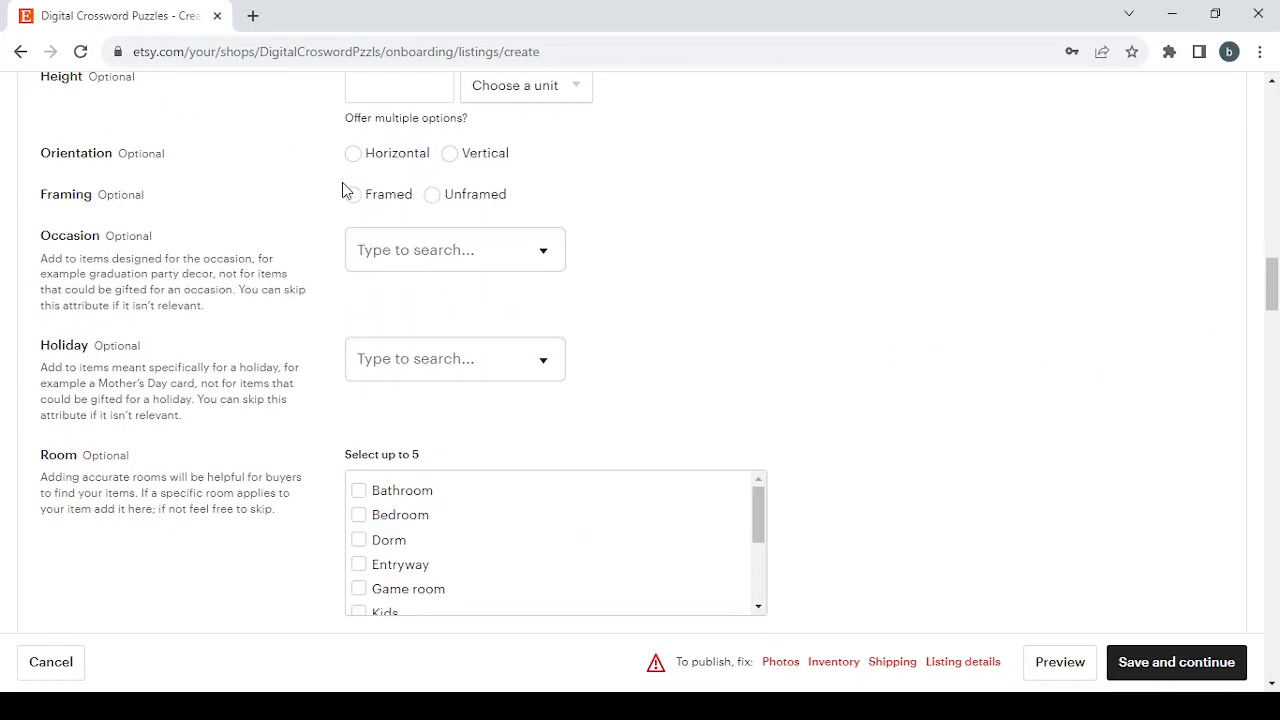
{"action": "scroll", "coordinate": [342, 190], "scroll_direction": "up", "scroll_amount": 4}
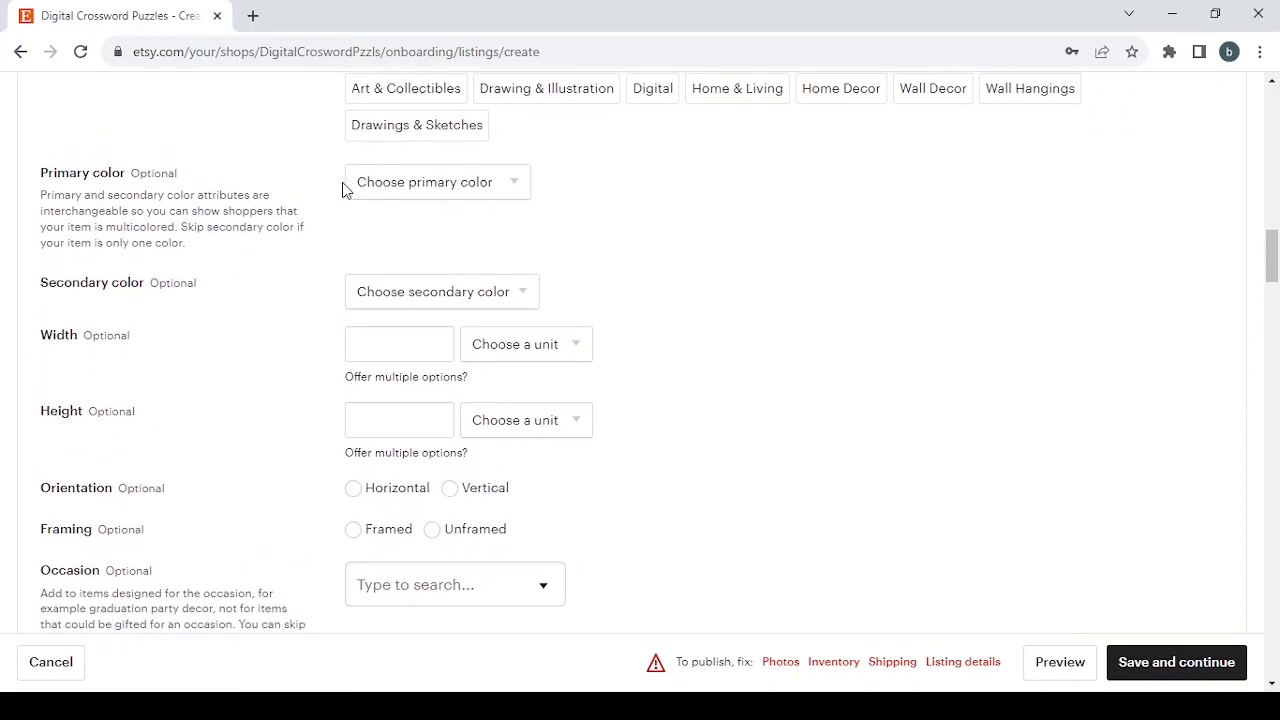
{"action": "scroll", "coordinate": [342, 190], "scroll_direction": "down", "scroll_amount": 5}
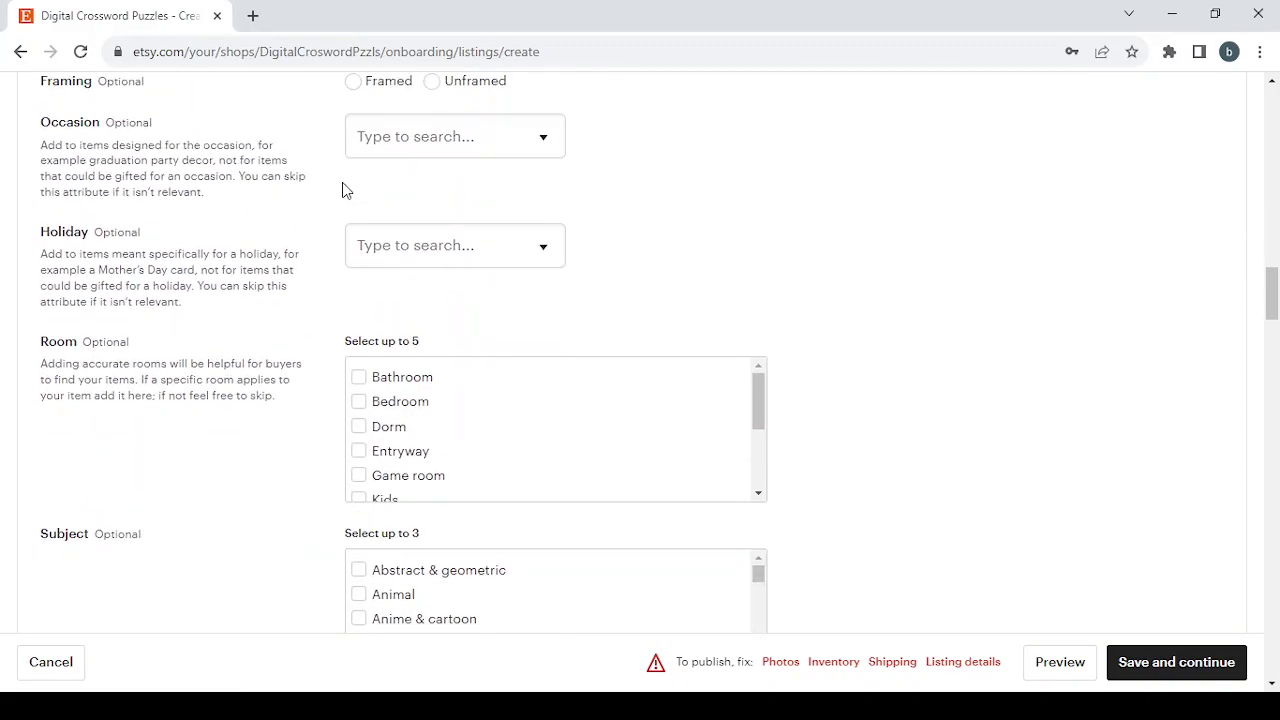
{"action": "scroll", "coordinate": [342, 190], "scroll_direction": "down", "scroll_amount": 6}
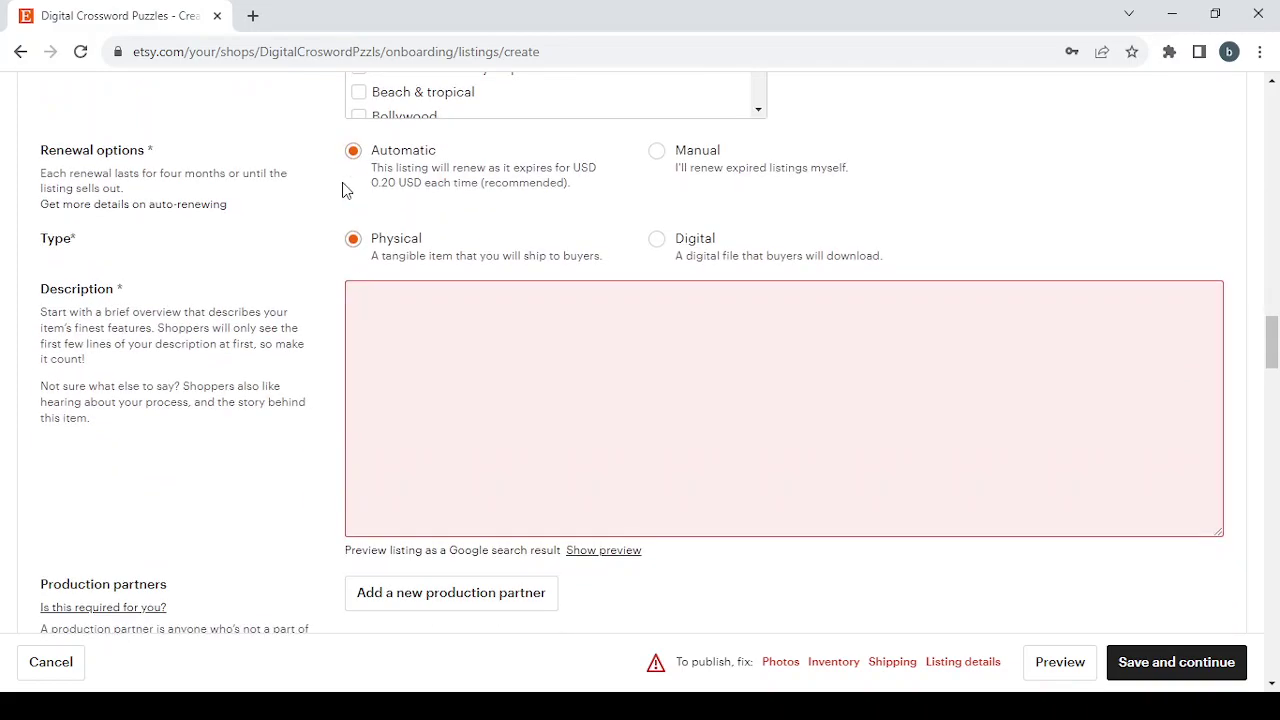
Review the listing's description, production partner, section, tag and material fields, plus its price, quantity and SKU settings
{"action": "scroll", "coordinate": [342, 190], "scroll_direction": "up", "scroll_amount": 1}
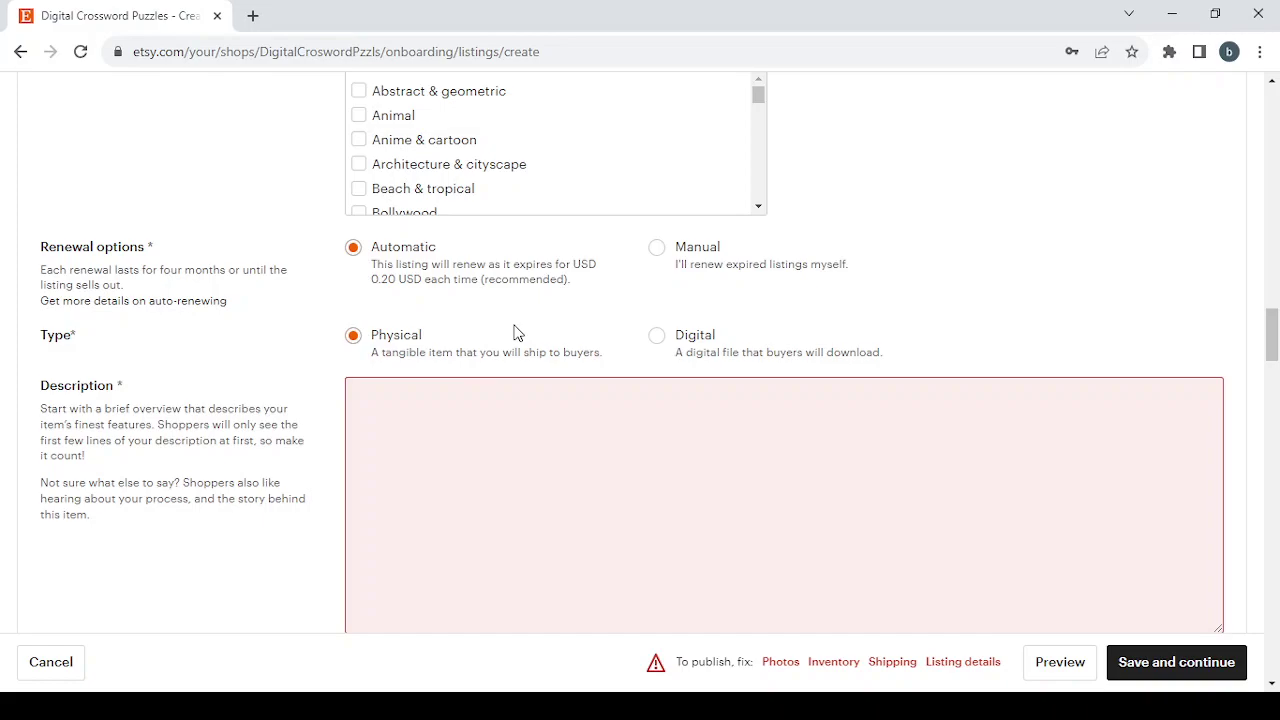
{"action": "scroll", "coordinate": [786, 347], "scroll_direction": "down", "scroll_amount": 2}
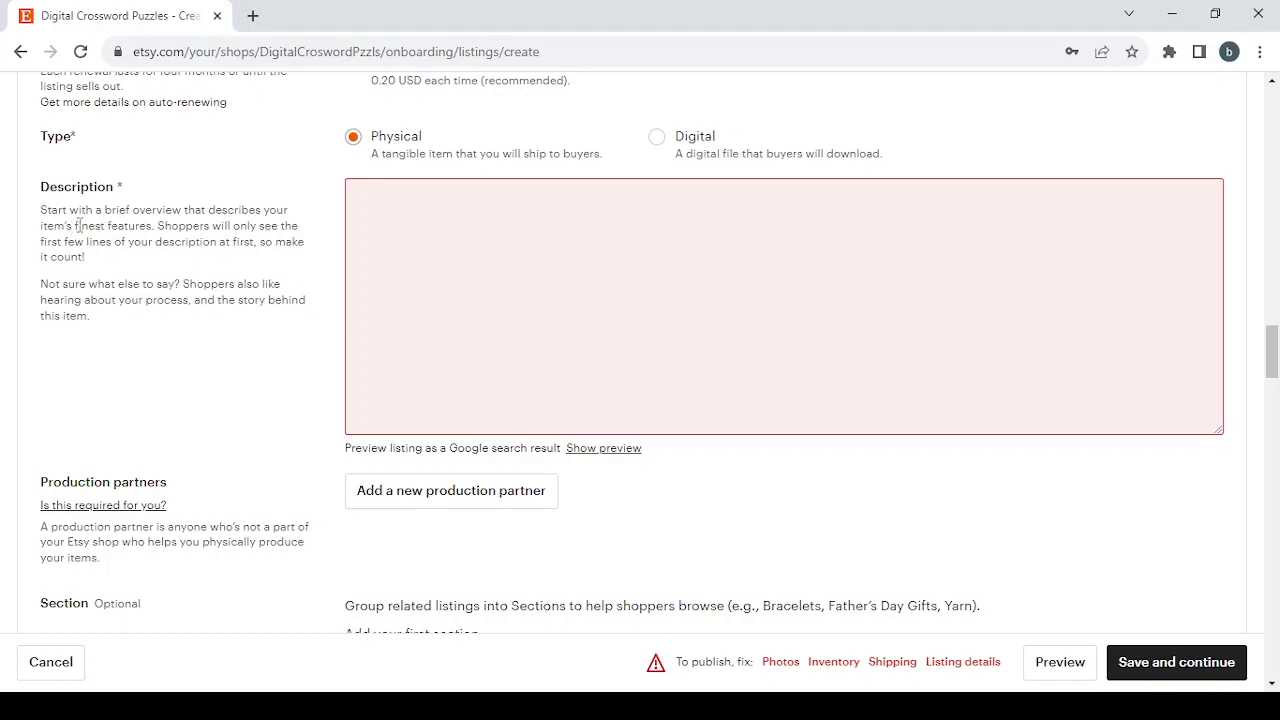
{"action": "left_click", "coordinate": [571, 400]}
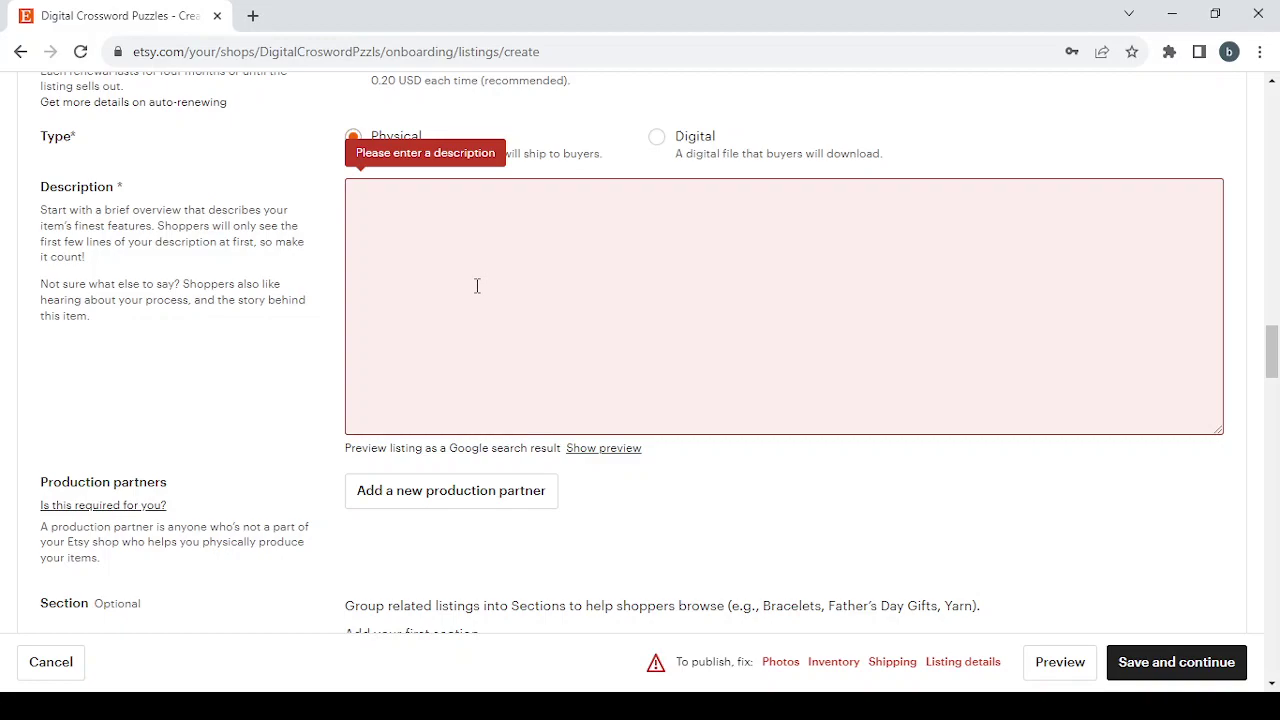
{"action": "scroll", "coordinate": [477, 286], "scroll_direction": "down", "scroll_amount": 5}
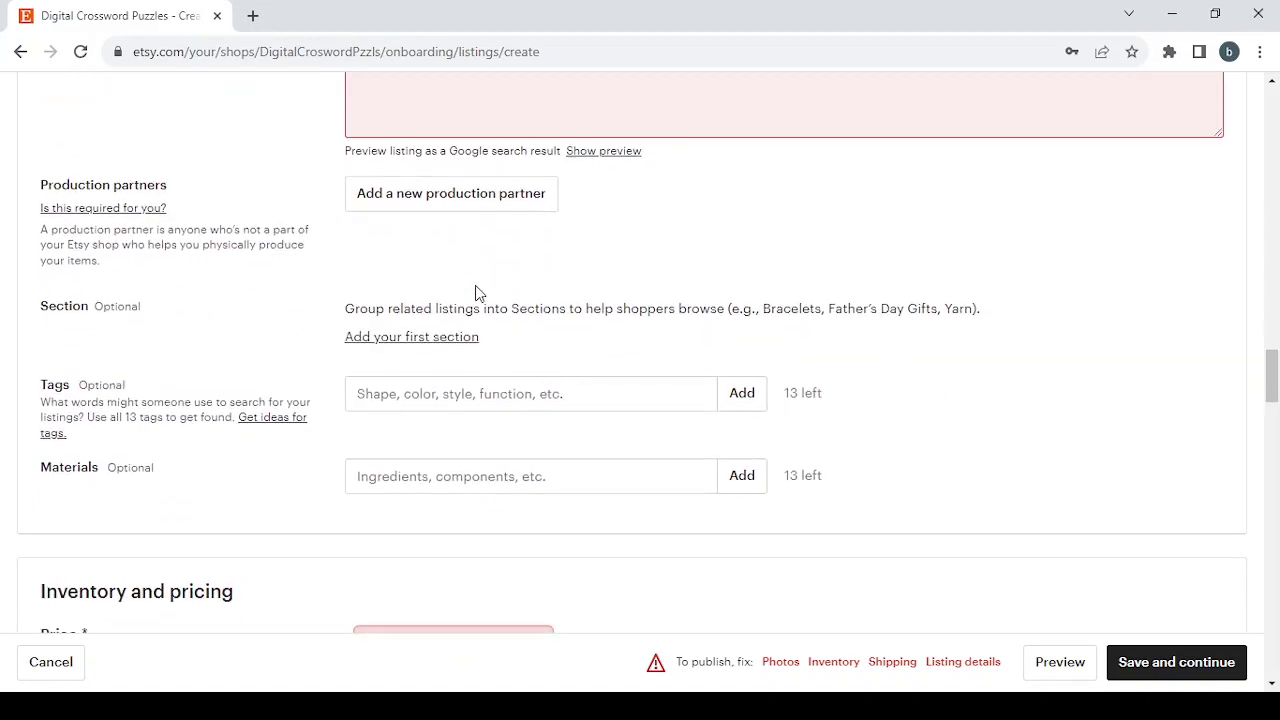
{"action": "scroll", "coordinate": [476, 290], "scroll_direction": "down", "scroll_amount": 1}
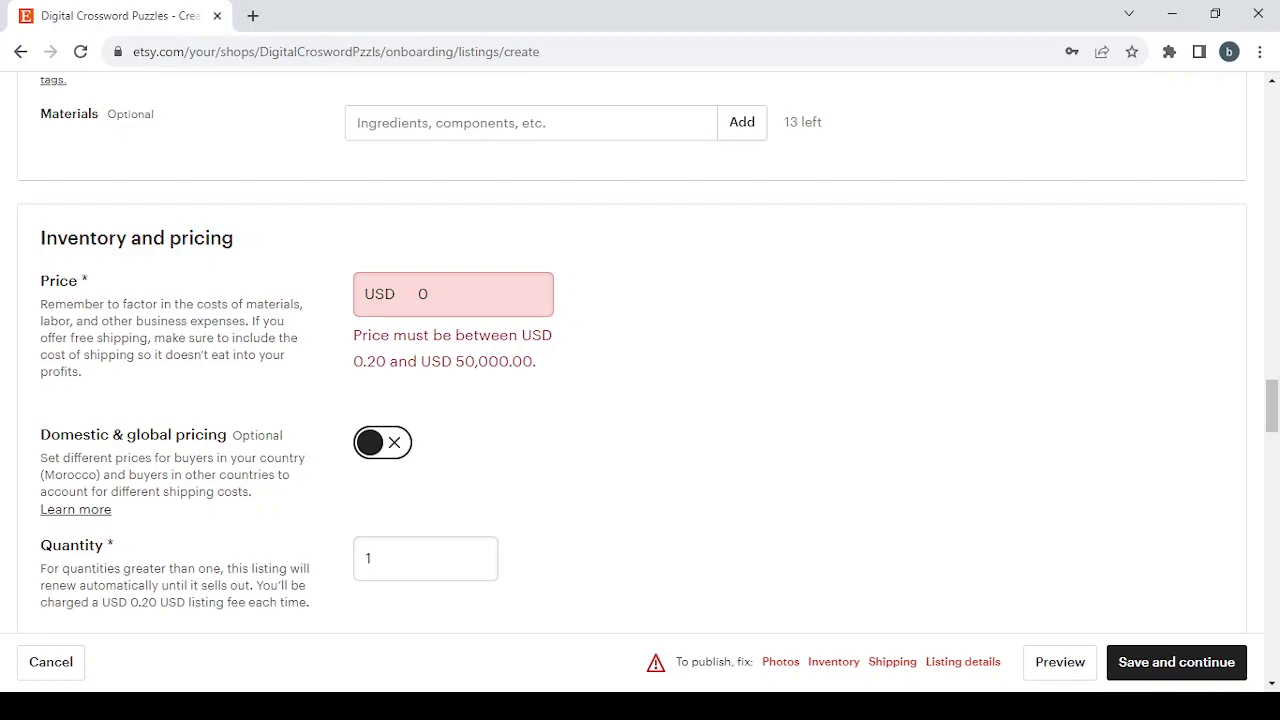
{"action": "left_click", "coordinate": [443, 300]}
{"action": "left_click", "coordinate": [405, 386]}
{"action": "scroll", "coordinate": [599, 337], "scroll_direction": "down", "scroll_amount": 1}
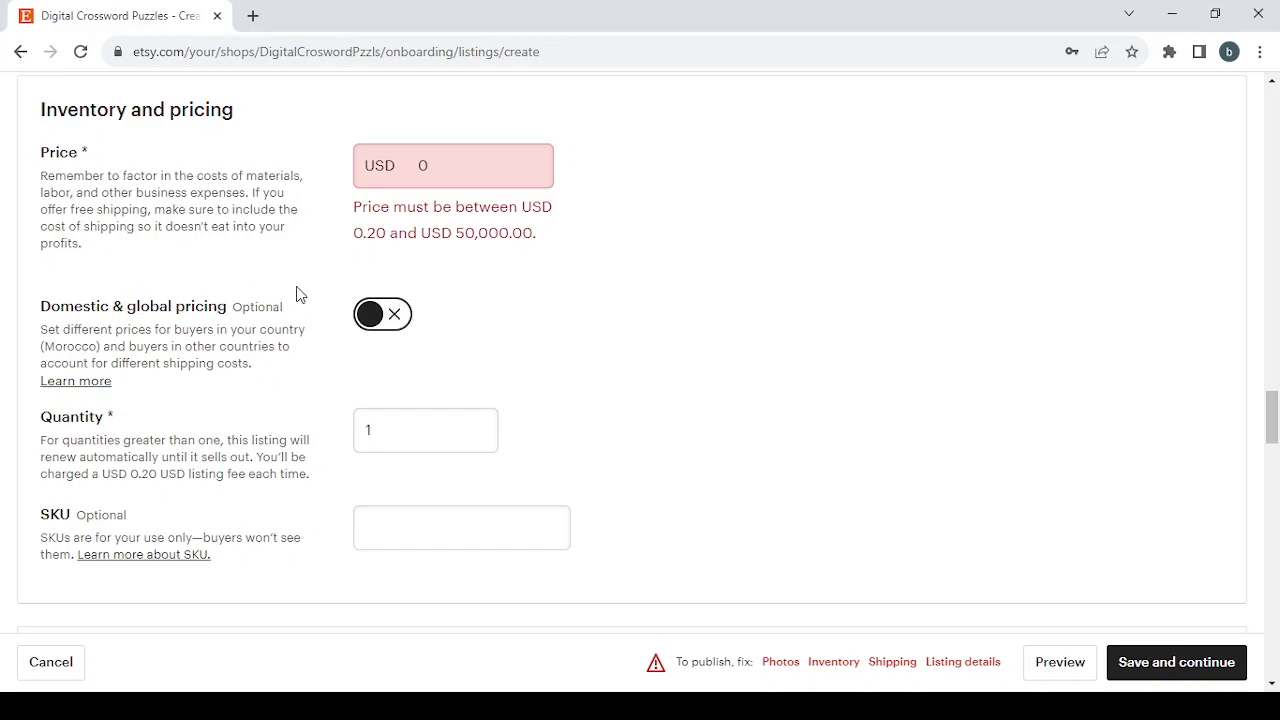
{"action": "scroll", "coordinate": [626, 321], "scroll_direction": "down", "scroll_amount": 2}
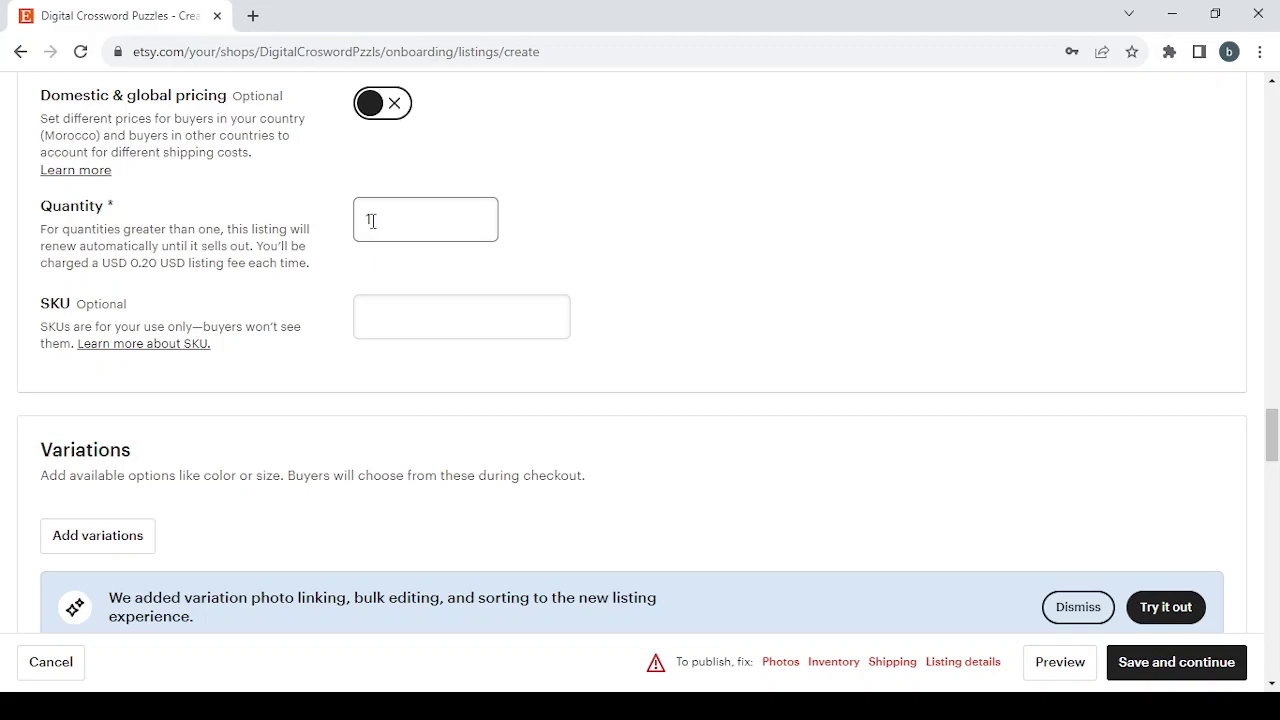
{"action": "scroll", "coordinate": [609, 237], "scroll_direction": "down", "scroll_amount": 3}
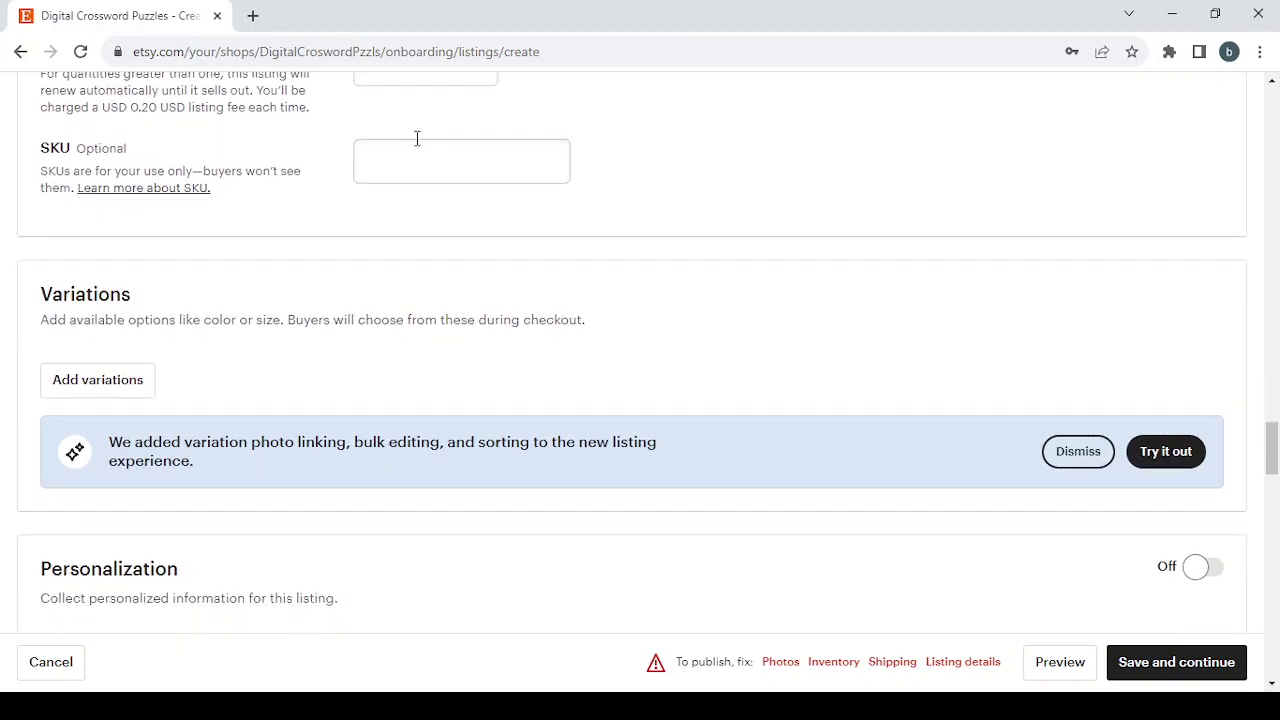
Dismiss the notice about the new listing experience in the Variations section
{"action": "scroll", "coordinate": [549, 237], "scroll_direction": "down", "scroll_amount": 2}
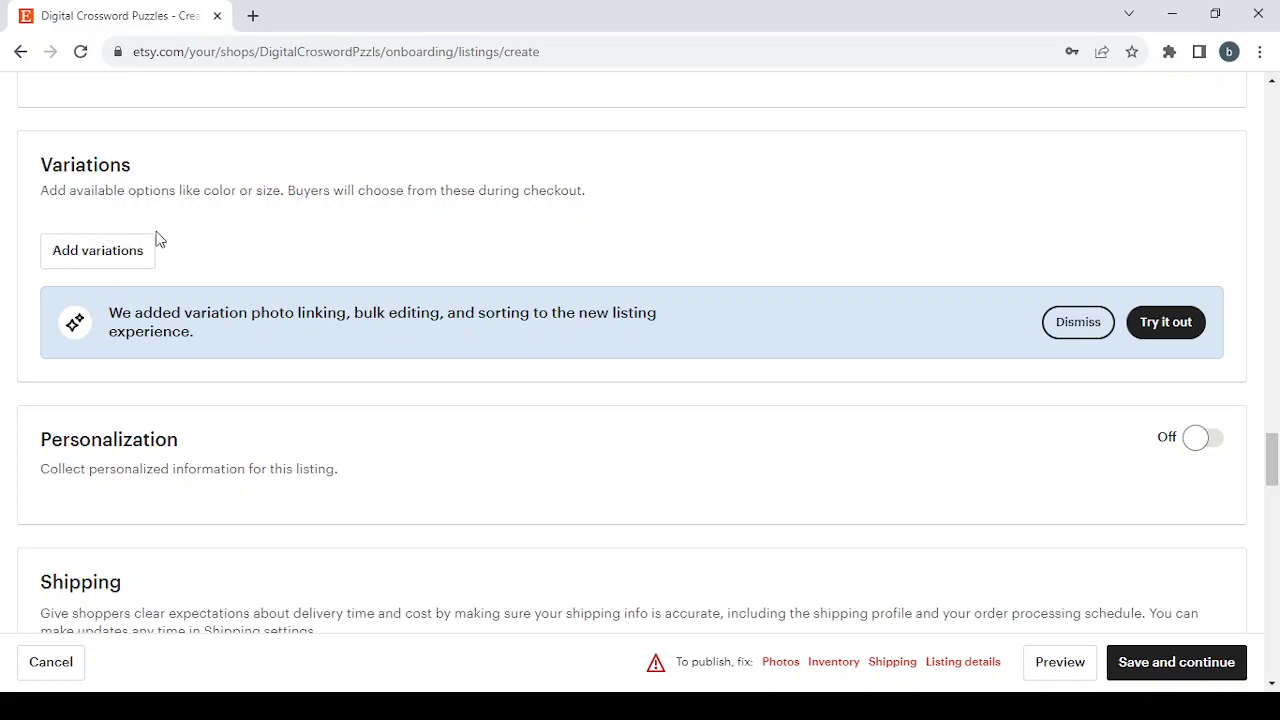
{"action": "left_click", "coordinate": [1078, 322]}
Examine the personalization setting and the shipping options, including origin, processing time, standard shipping, upgrades and customs information
{"action": "scroll", "coordinate": [654, 290], "scroll_direction": "down", "scroll_amount": 2}
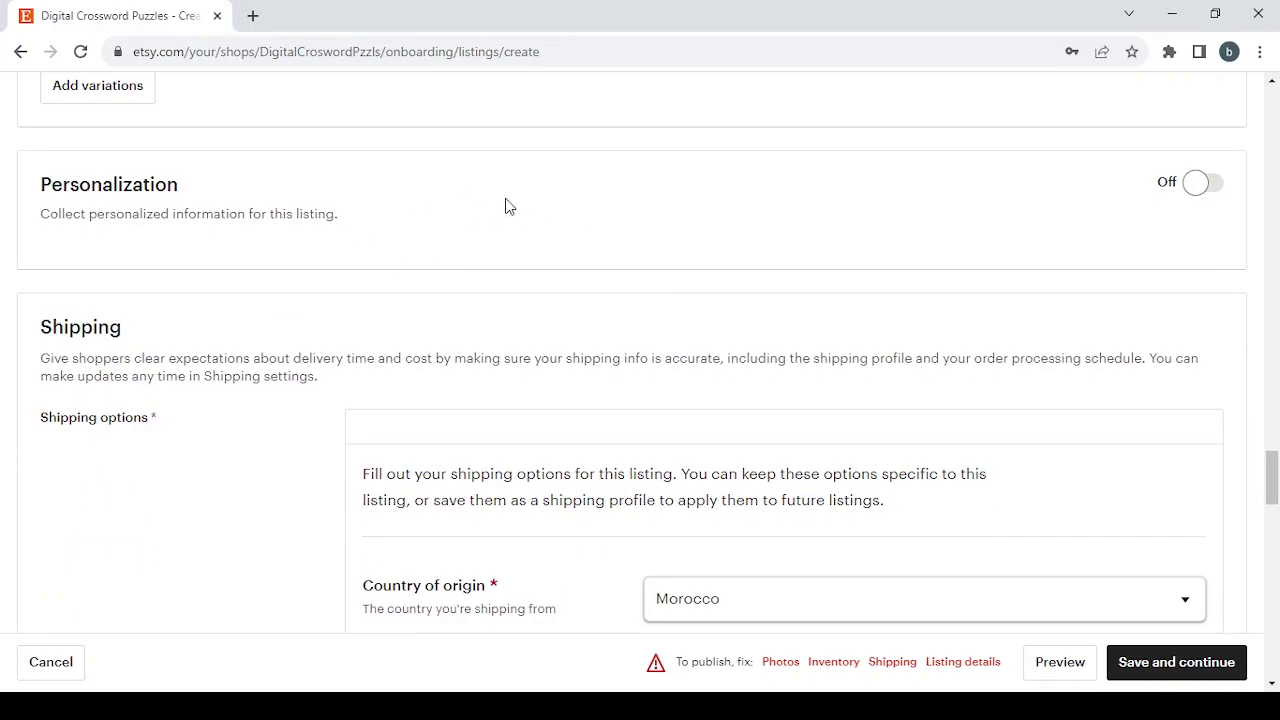
{"action": "scroll", "coordinate": [637, 237], "scroll_direction": "down", "scroll_amount": 2}
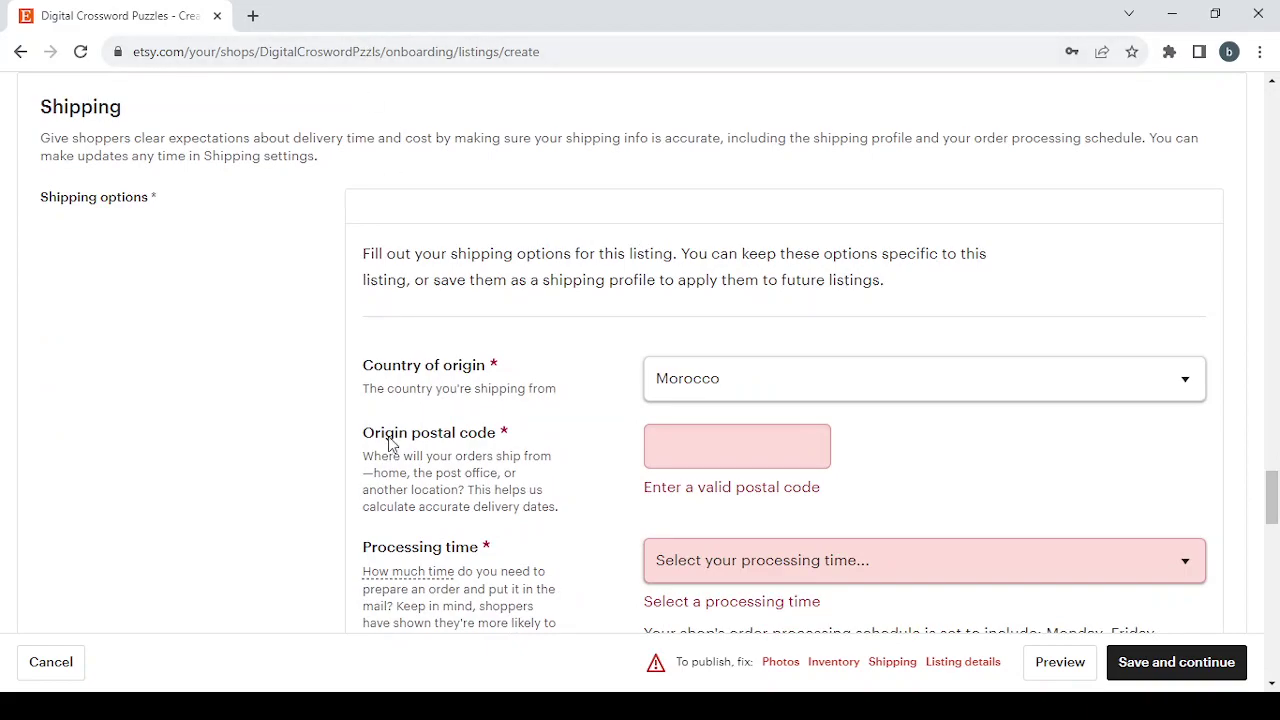
{"action": "scroll", "coordinate": [476, 380], "scroll_direction": "down", "scroll_amount": 1}
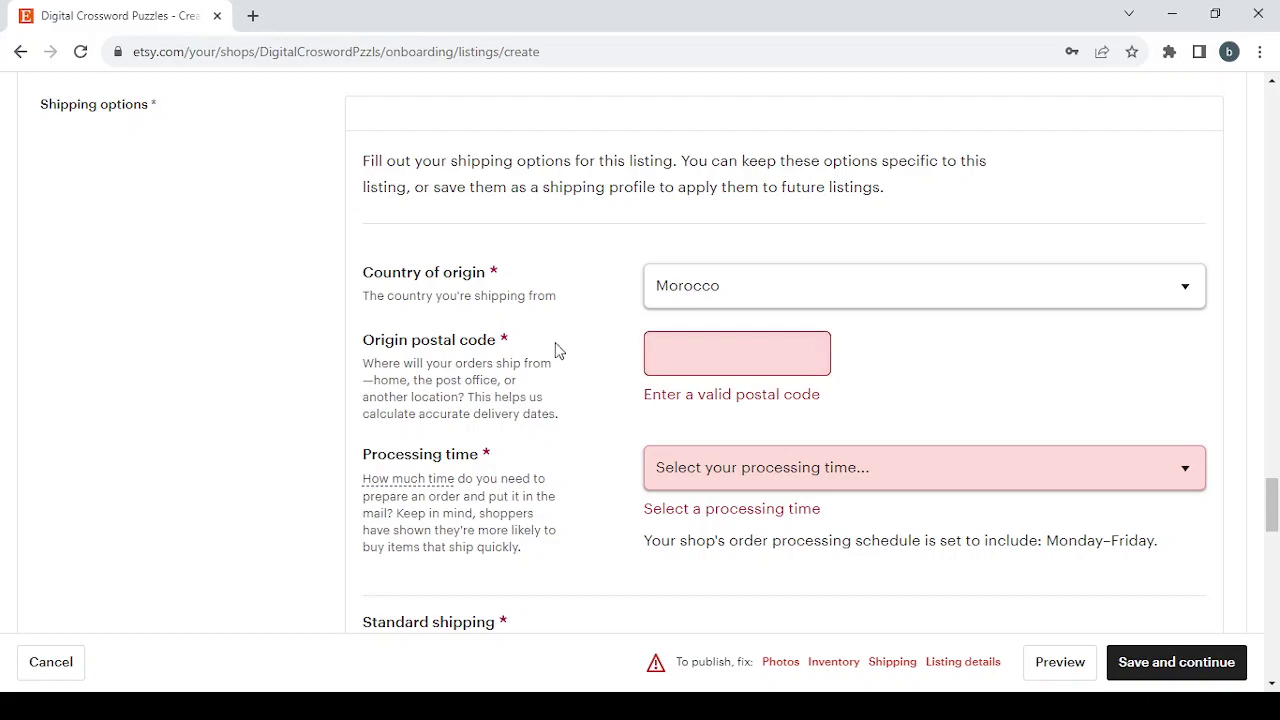
{"action": "scroll", "coordinate": [555, 349], "scroll_direction": "down", "scroll_amount": 1}
{"action": "scroll", "coordinate": [557, 349], "scroll_direction": "down", "scroll_amount": 1}
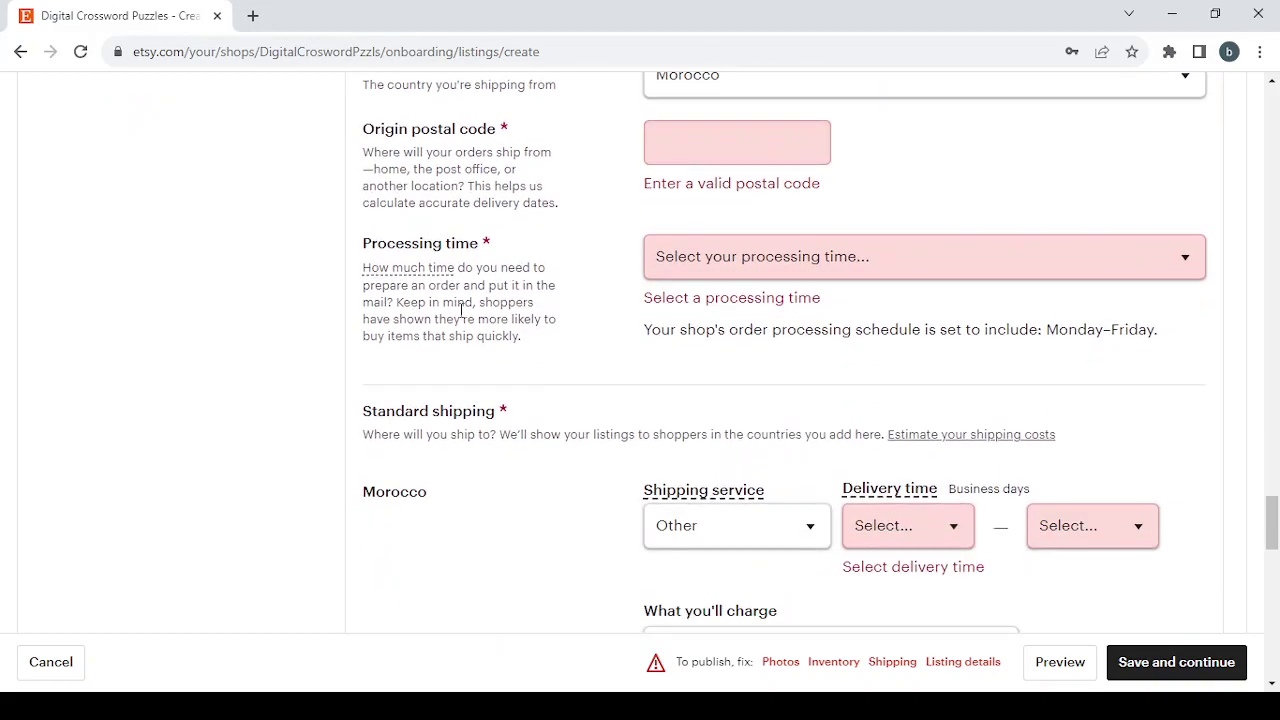
{"action": "scroll", "coordinate": [525, 377], "scroll_direction": "down", "scroll_amount": 1}
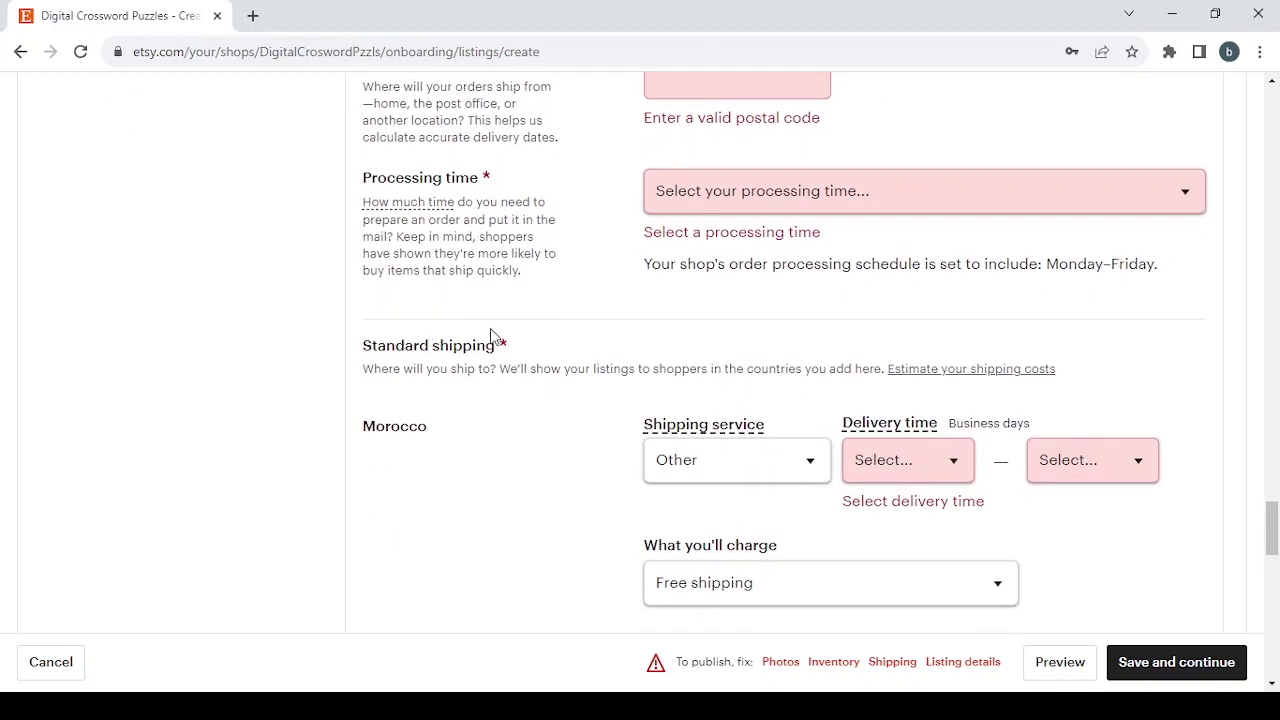
{"action": "scroll", "coordinate": [544, 364], "scroll_direction": "down", "scroll_amount": 10}
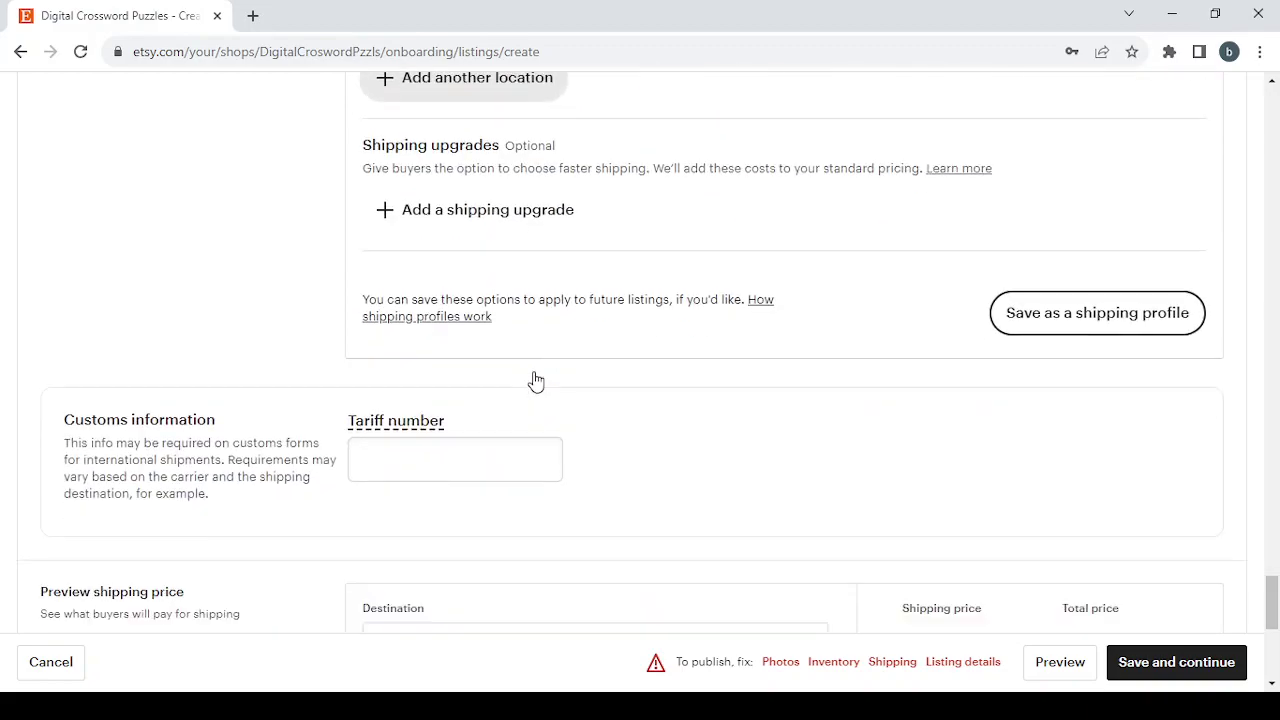
Open the choice of other returns and exchanges policies for the listing
{"action": "scroll", "coordinate": [534, 378], "scroll_direction": "down", "scroll_amount": 2}
{"action": "scroll", "coordinate": [534, 378], "scroll_direction": "down", "scroll_amount": 2}
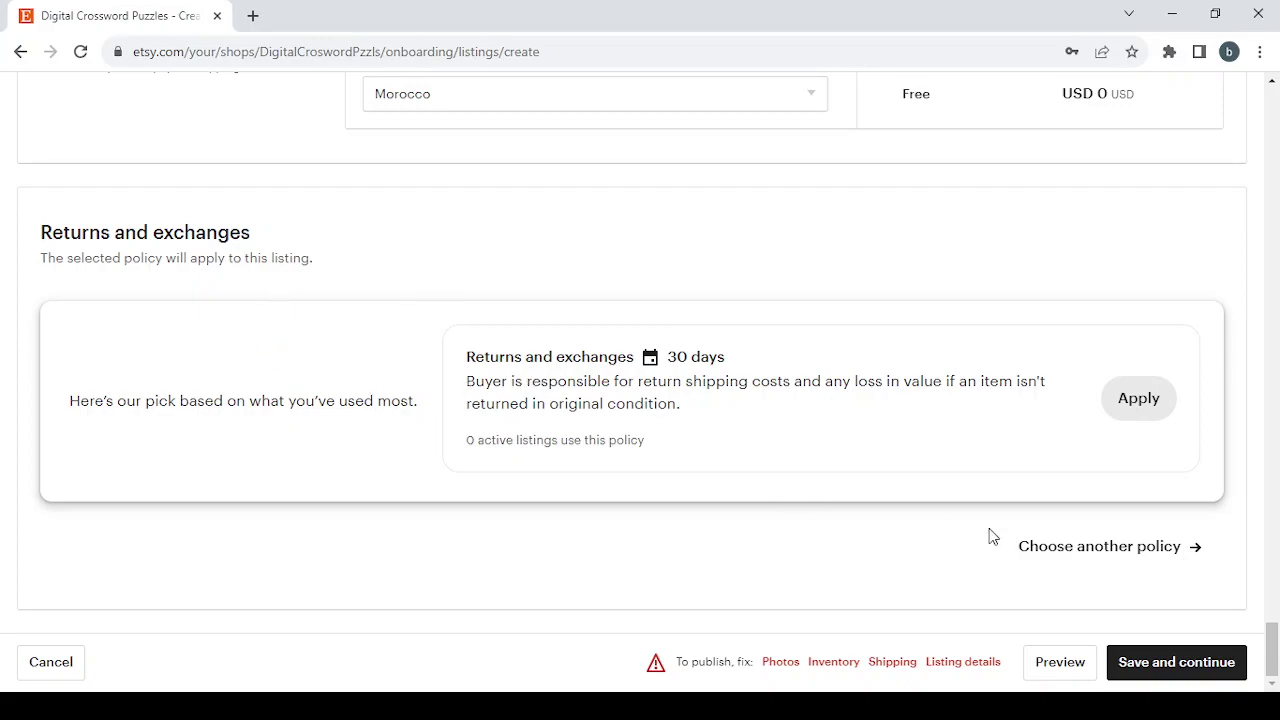
{"action": "left_click", "coordinate": [1137, 565]}
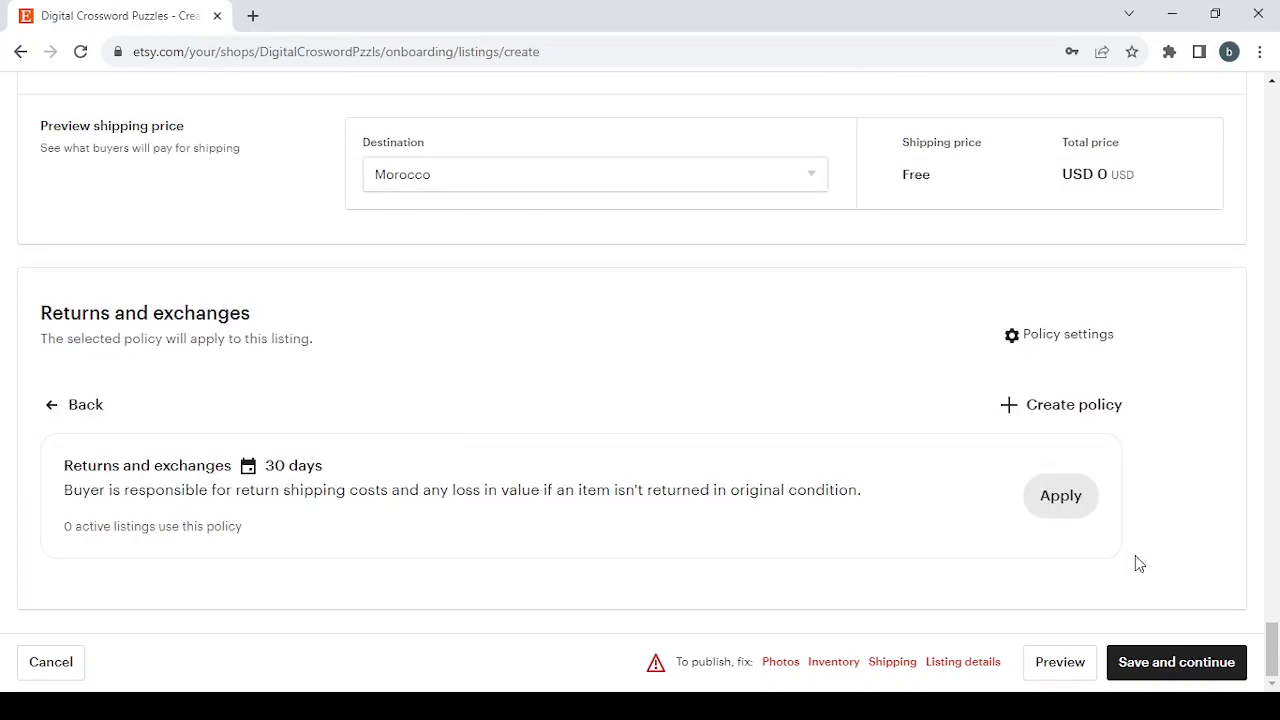